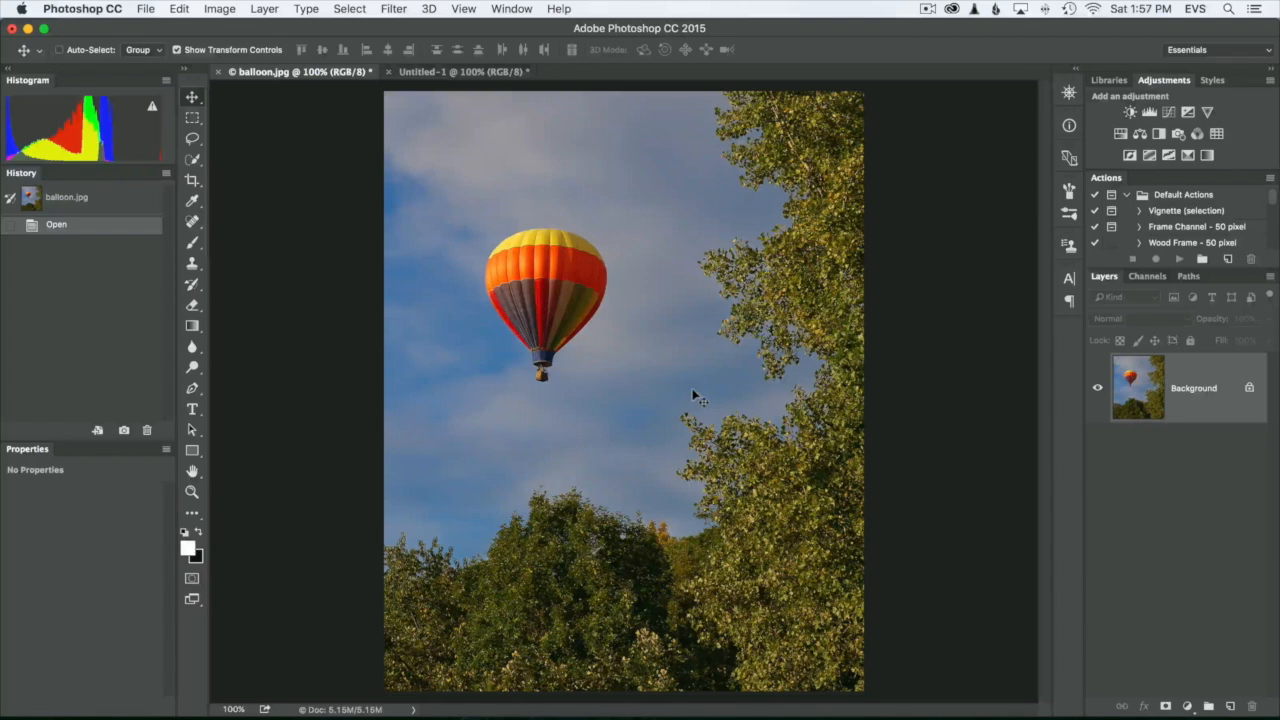
Compare the finished swirl artwork in Untitled-1 with the original balloon photo and look over the Distort filters.
{"action": "left_click", "coordinate": [450, 72]}
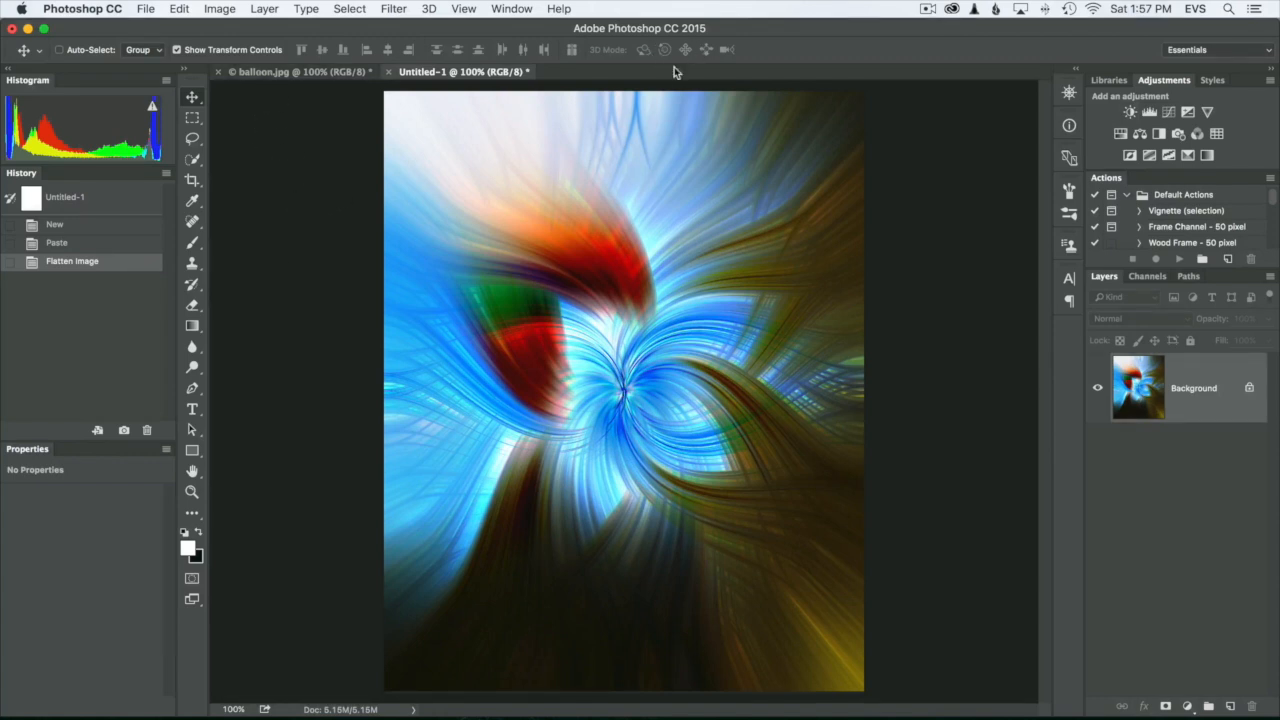
{"action": "left_click", "coordinate": [285, 71]}
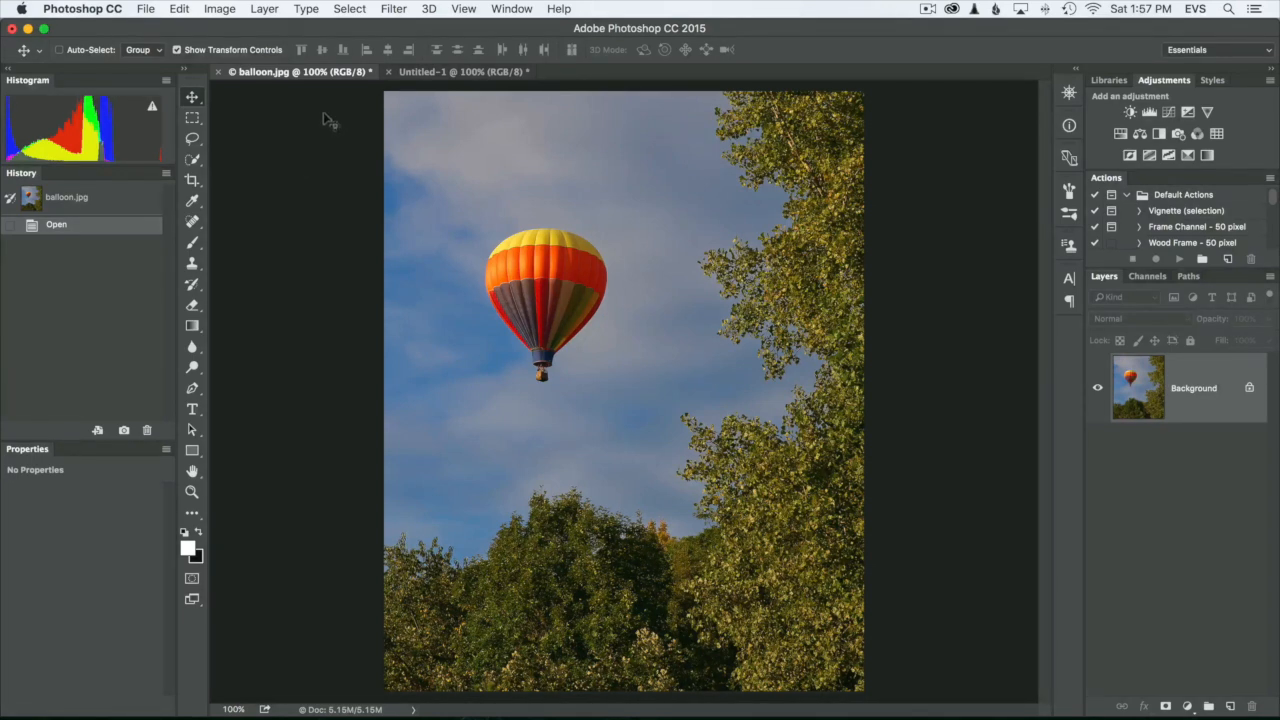
{"action": "left_click", "coordinate": [394, 9]}
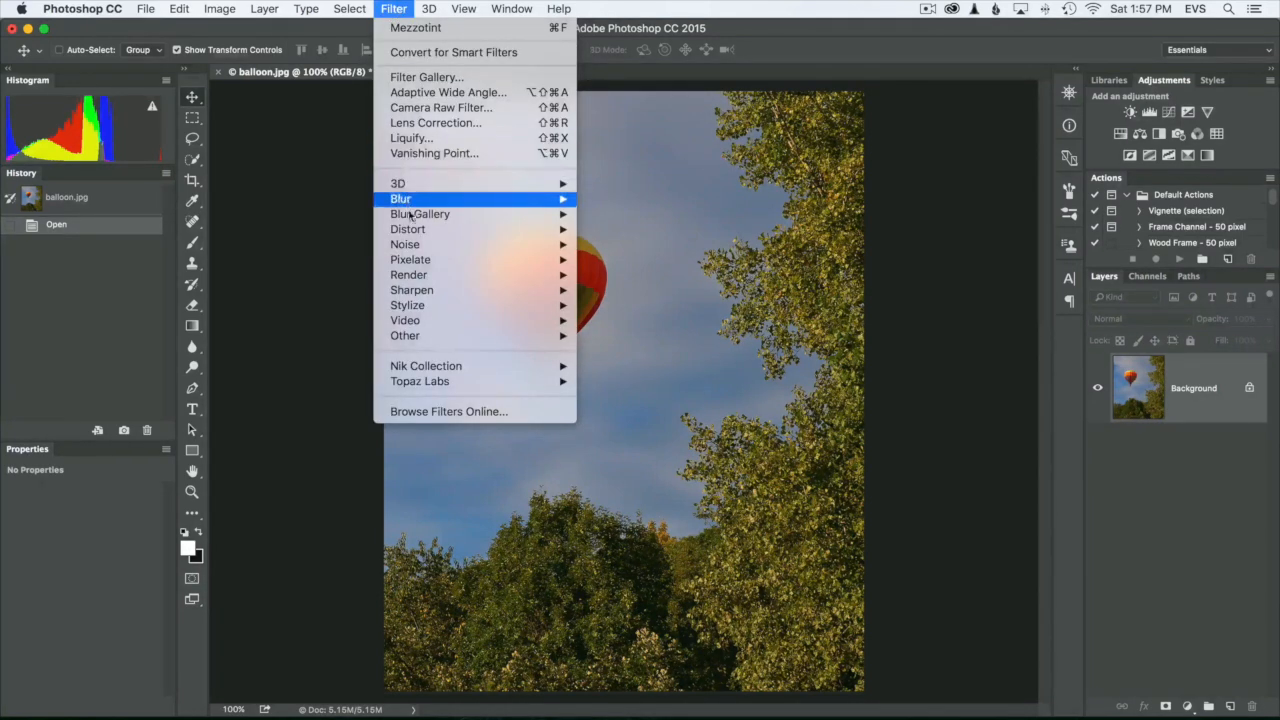
{"action": "mouse_move", "coordinate": [422, 231]}
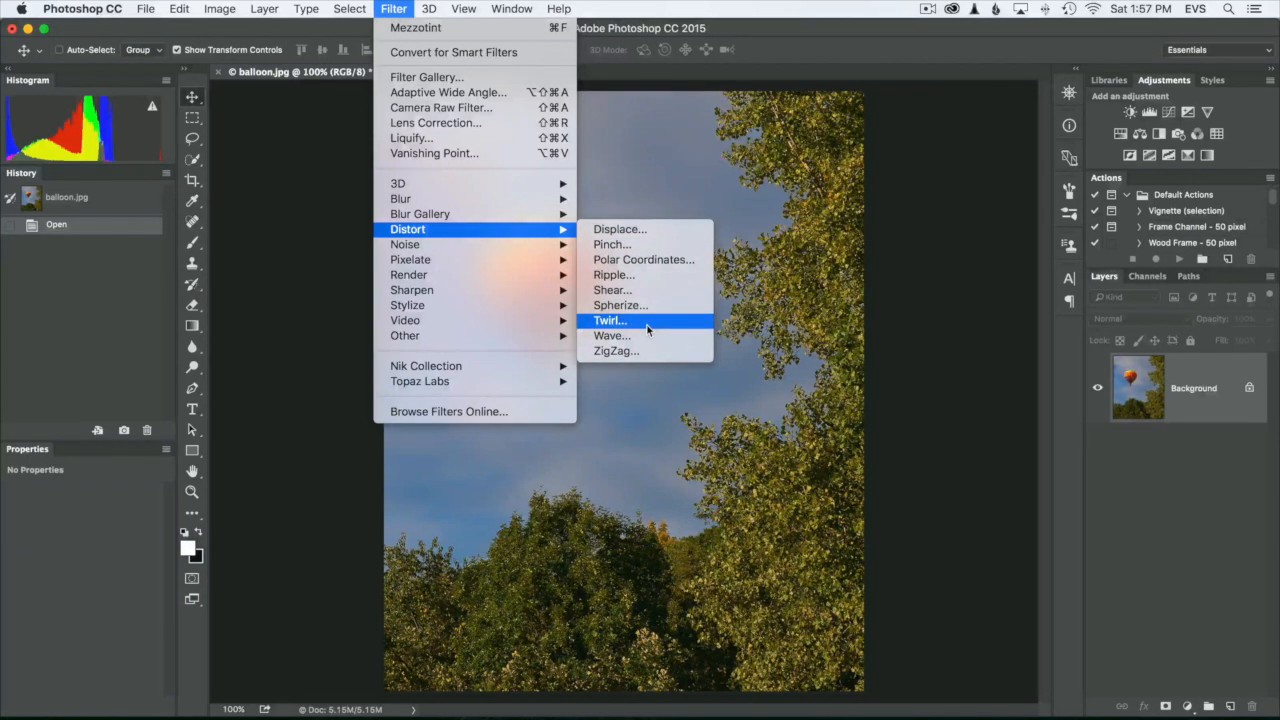
{"action": "left_click", "coordinate": [312, 308]}
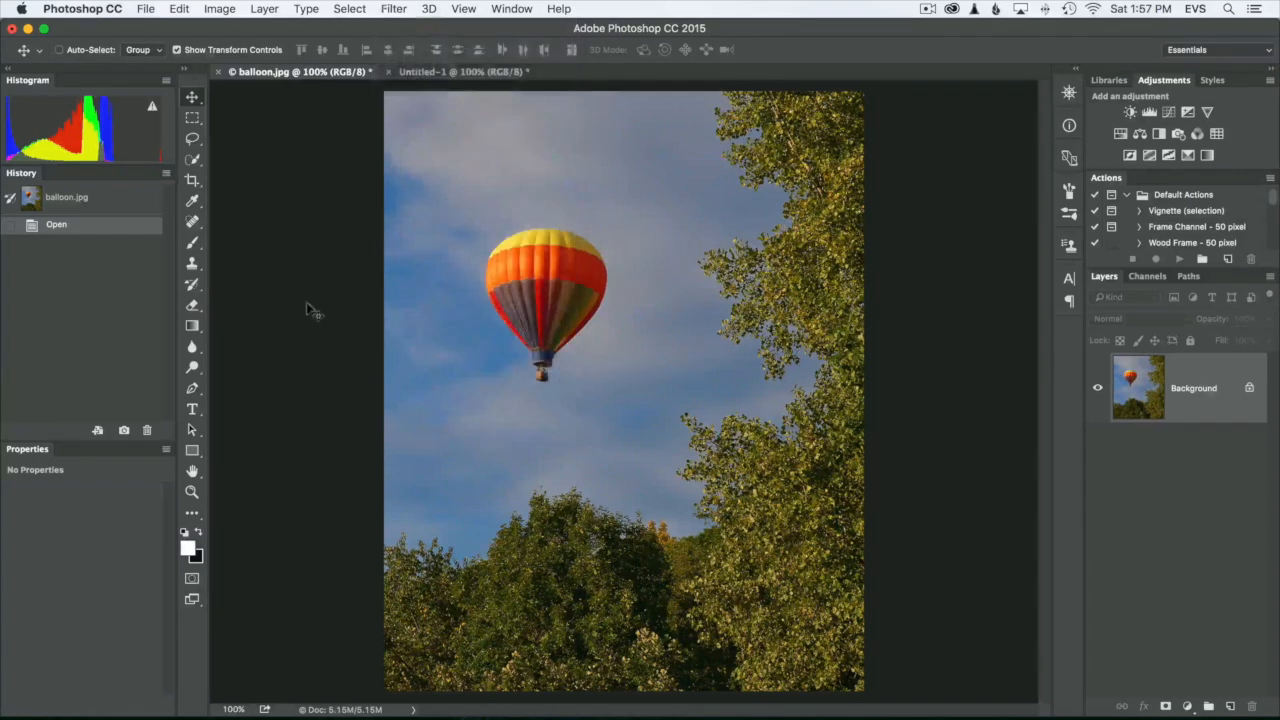
{"action": "left_click", "coordinate": [405, 74]}
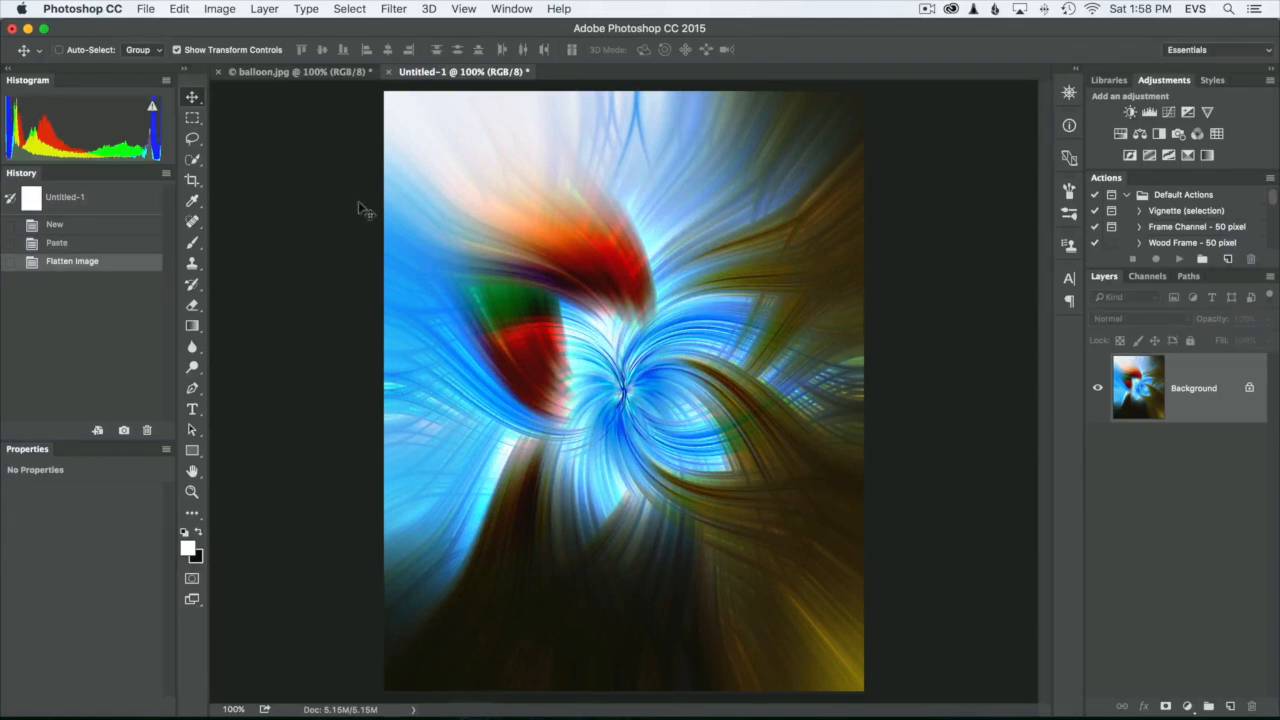
{"action": "left_click", "coordinate": [295, 72]}
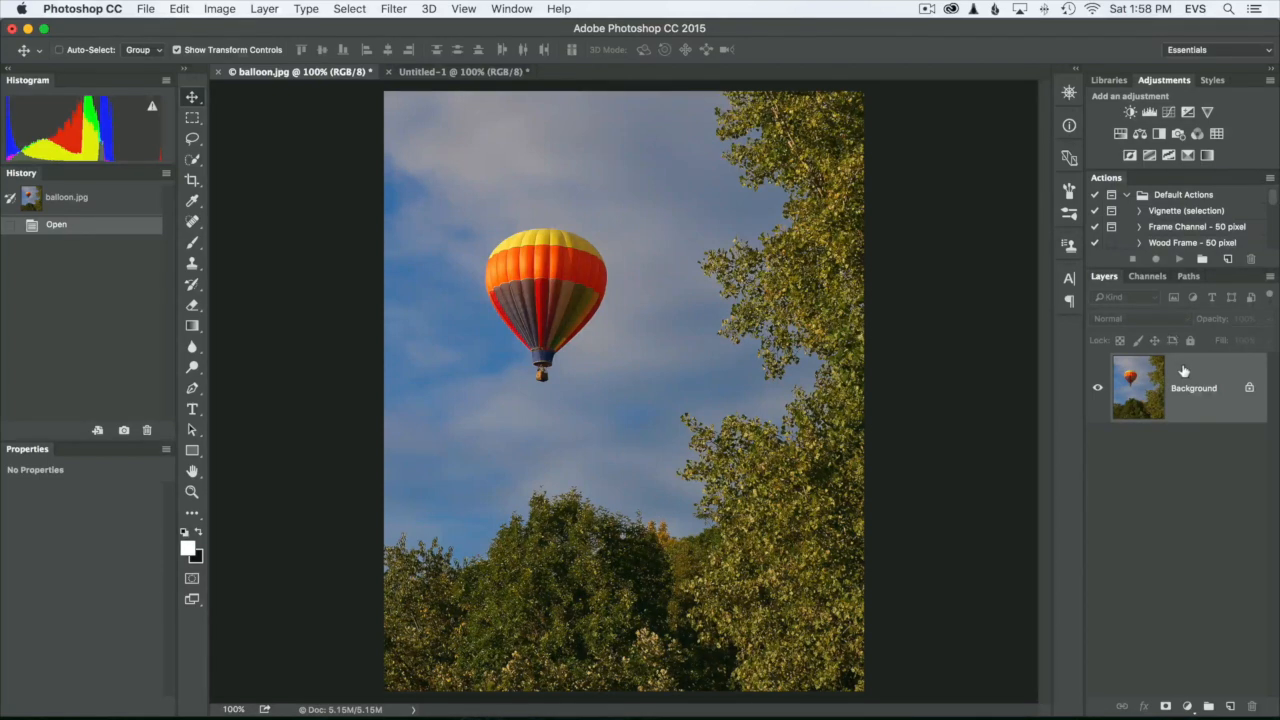
Duplicate the balloon photo's Background layer and apply a Mezzotint filter of type Medium Lines to the copy.
{"action": "key", "text": "super+j"}
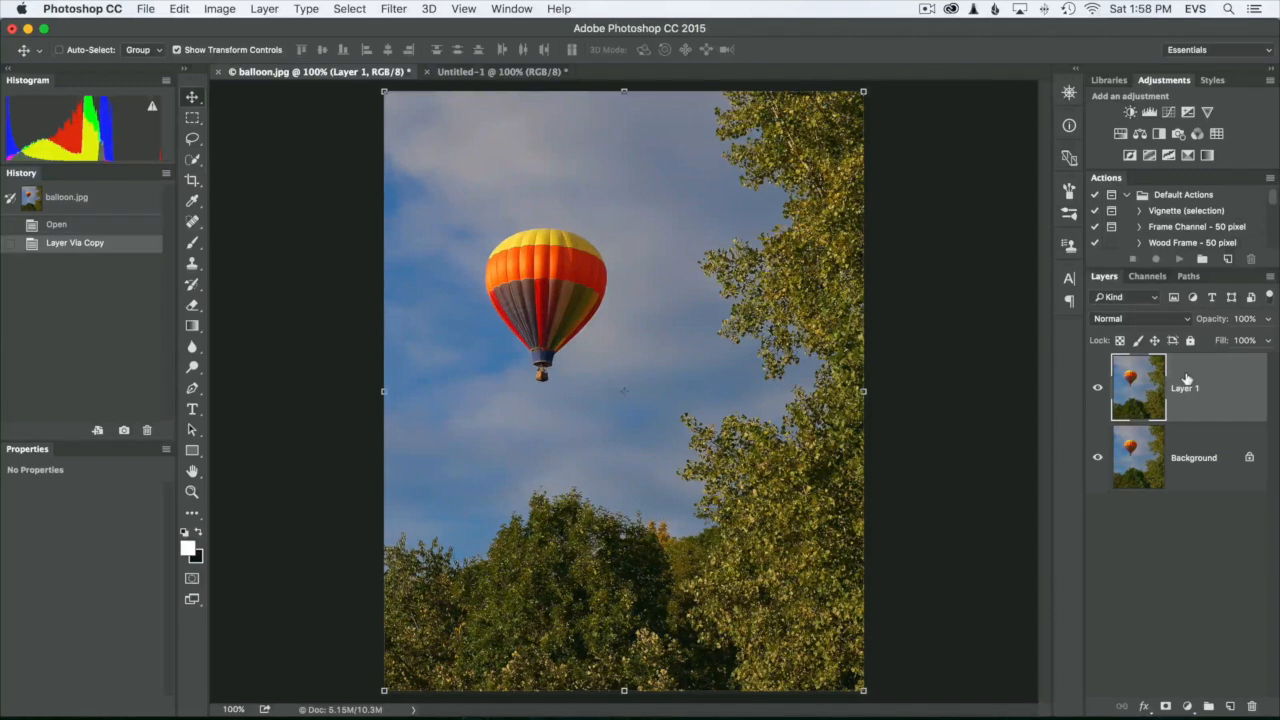
{"action": "left_click", "coordinate": [392, 10]}
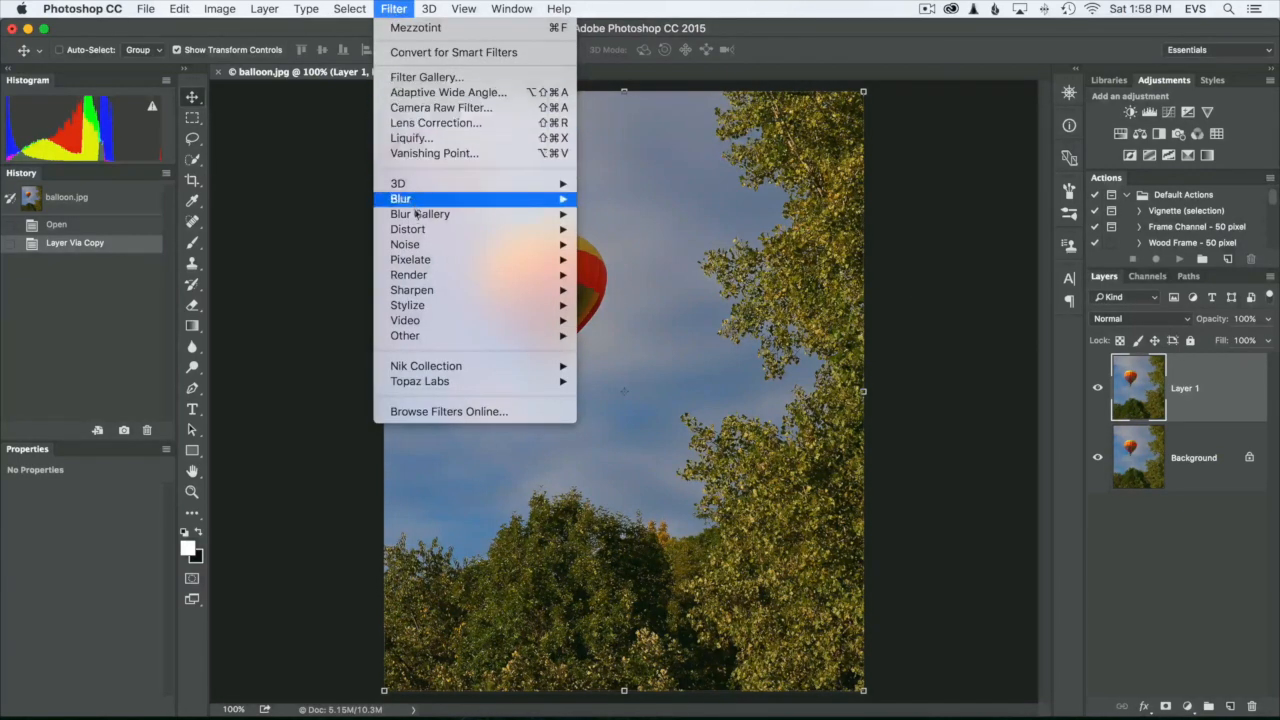
{"action": "mouse_move", "coordinate": [420, 266]}
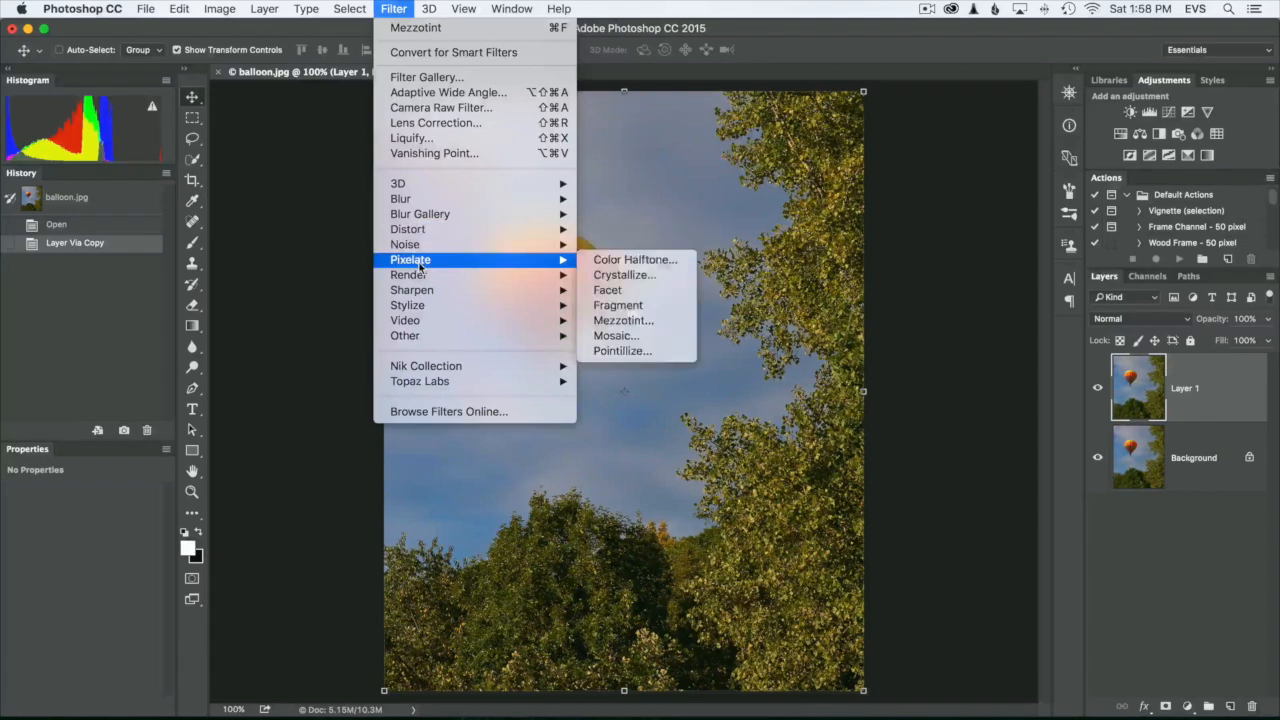
{"action": "left_click", "coordinate": [622, 320]}
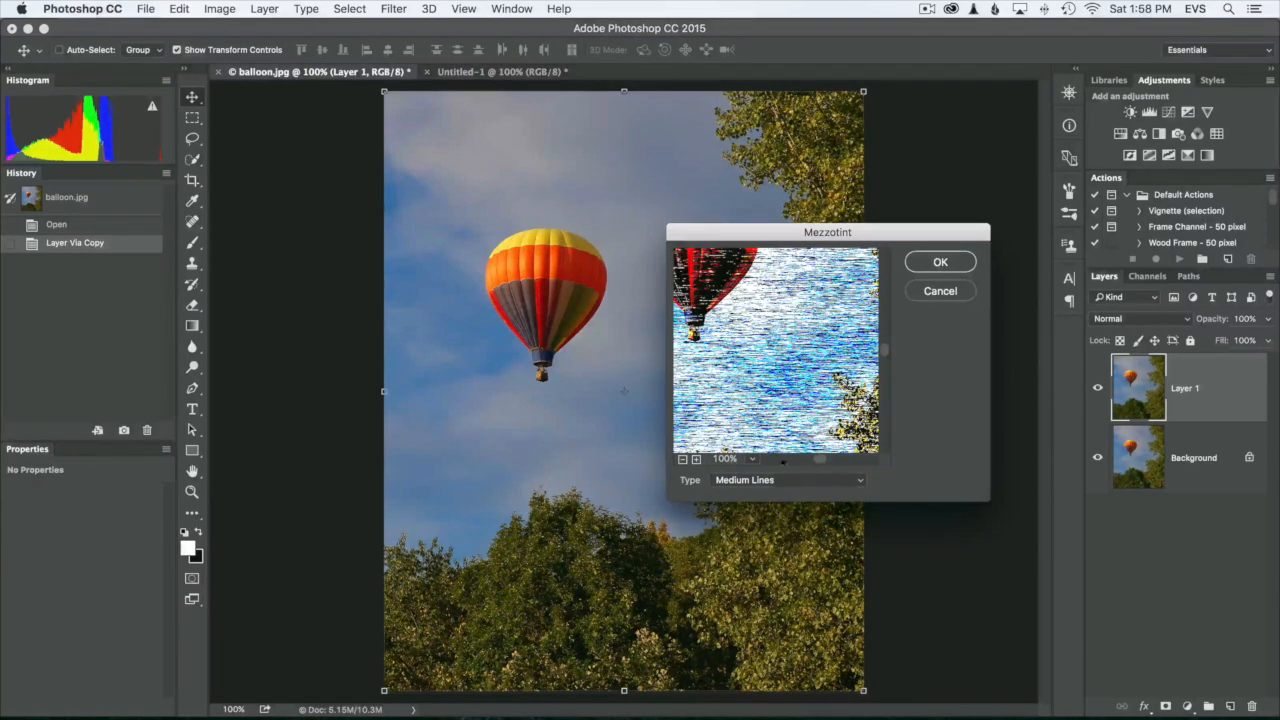
{"action": "left_click", "coordinate": [750, 480]}
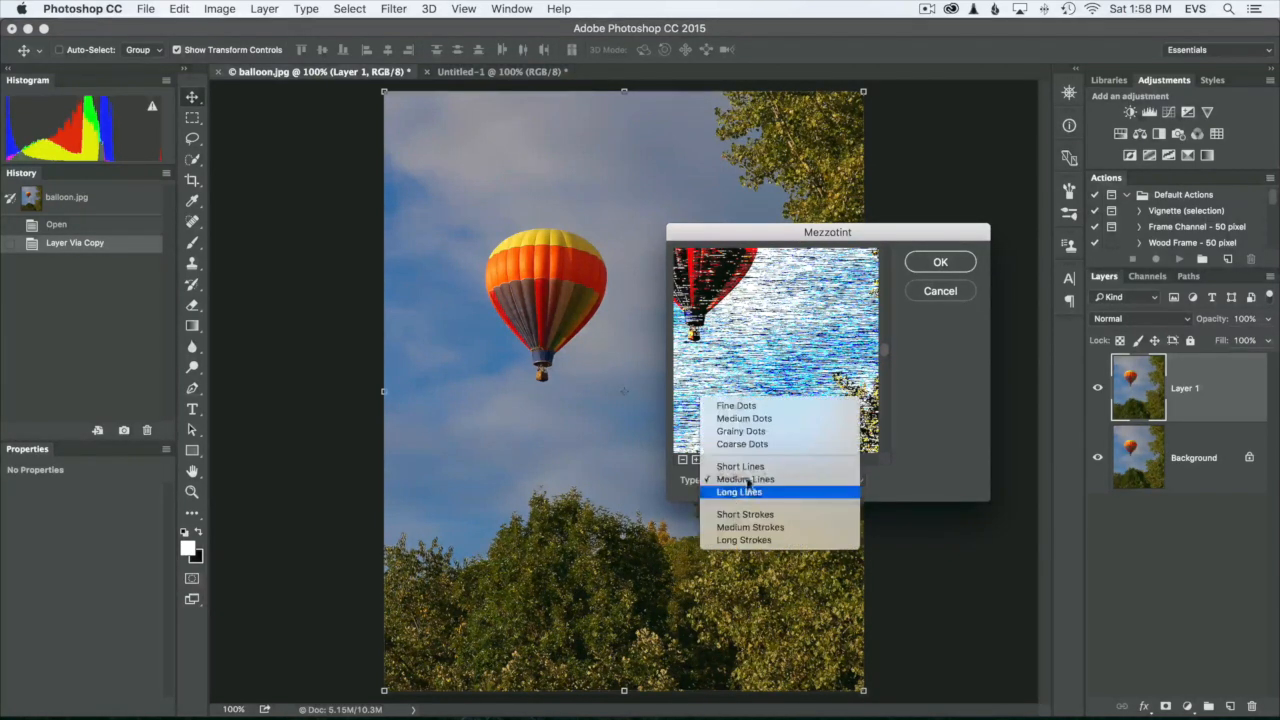
{"action": "left_click", "coordinate": [758, 478]}
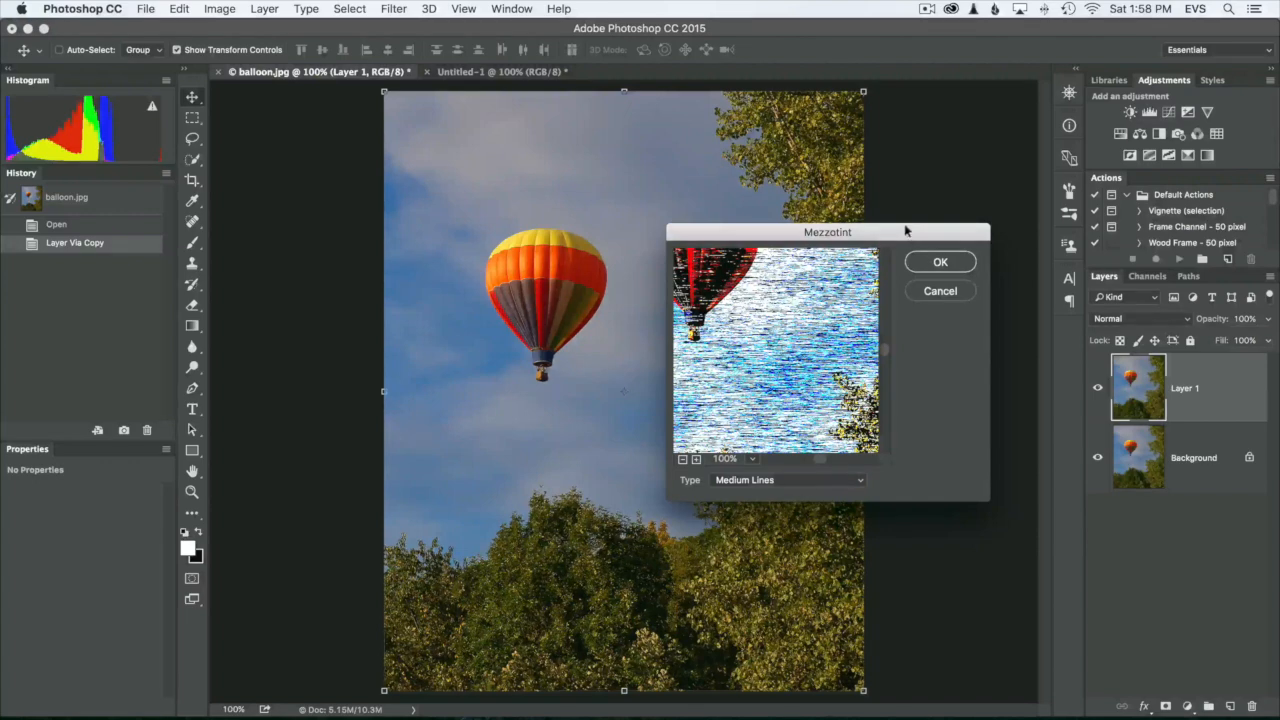
{"action": "left_click", "coordinate": [932, 260]}
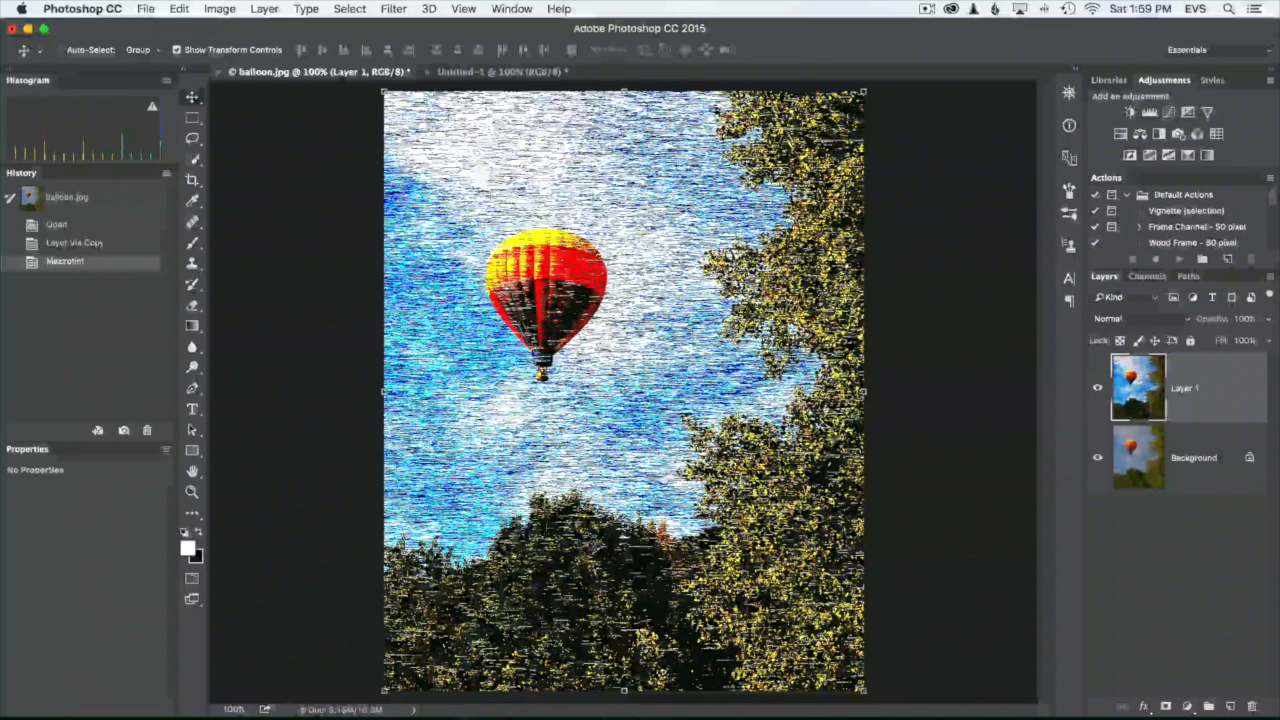
Apply a Radial Blur to Layer 1 with amount 100, Zoom method and Best quality, and compare it with the finished artwork.
{"action": "left_click", "coordinate": [393, 8]}
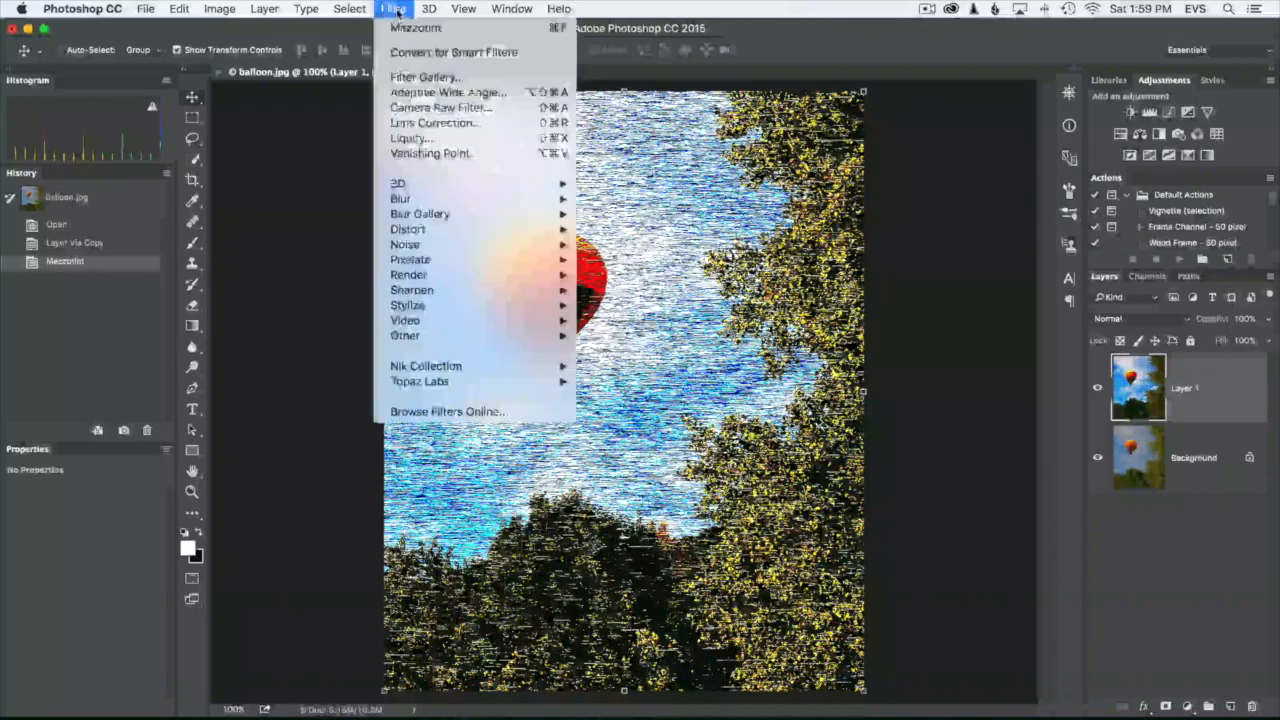
{"action": "mouse_move", "coordinate": [450, 199]}
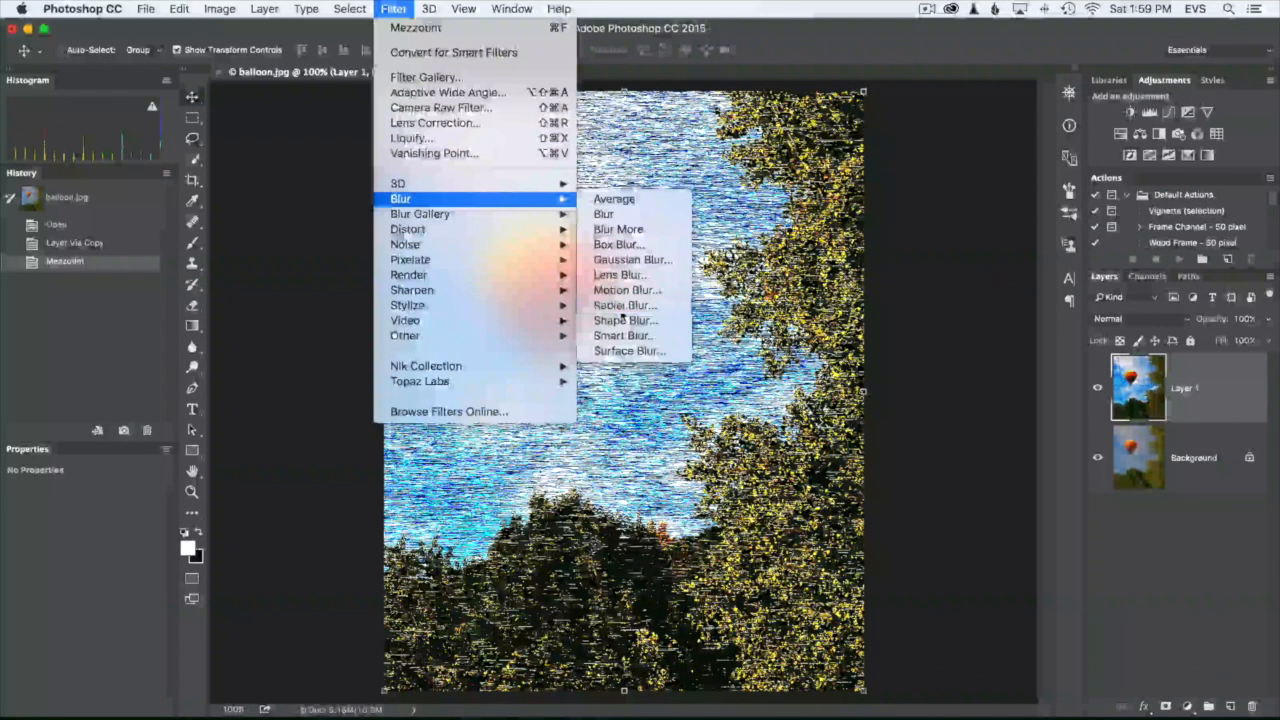
{"action": "left_click", "coordinate": [617, 305]}
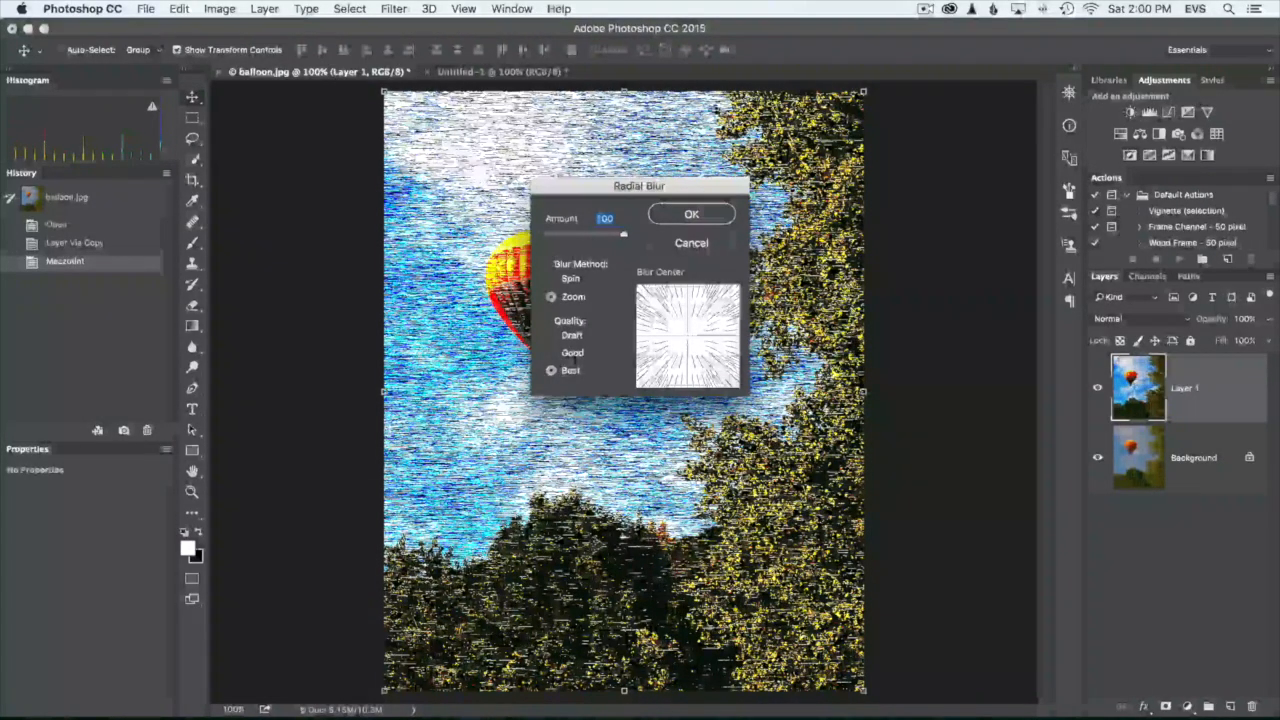
{"action": "key", "text": "Return"}
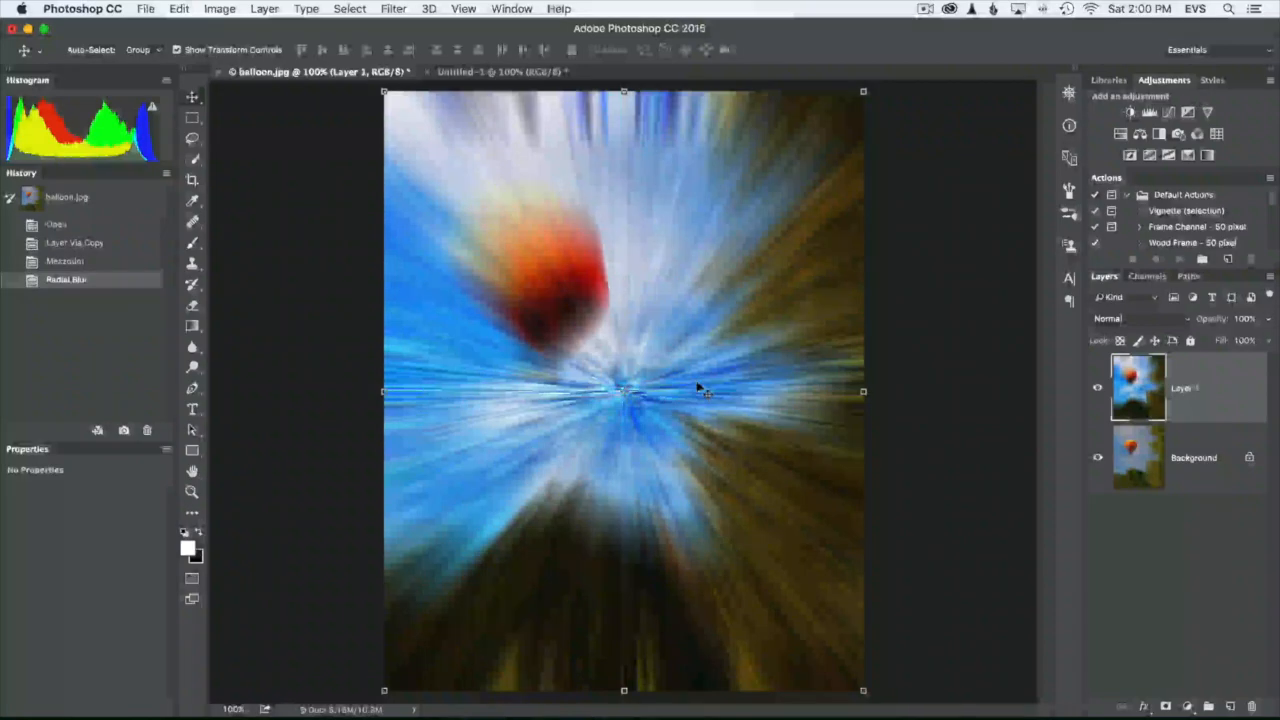
{"action": "left_click", "coordinate": [484, 72]}
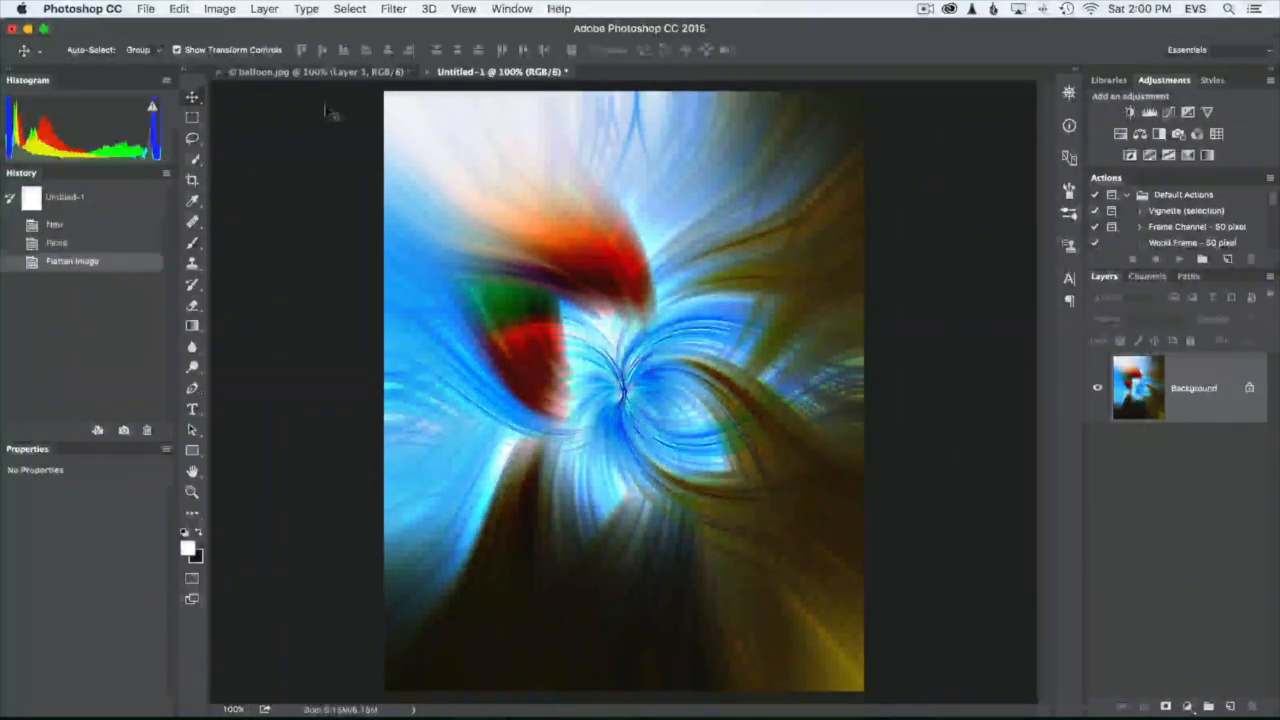
{"action": "left_click", "coordinate": [312, 72]}
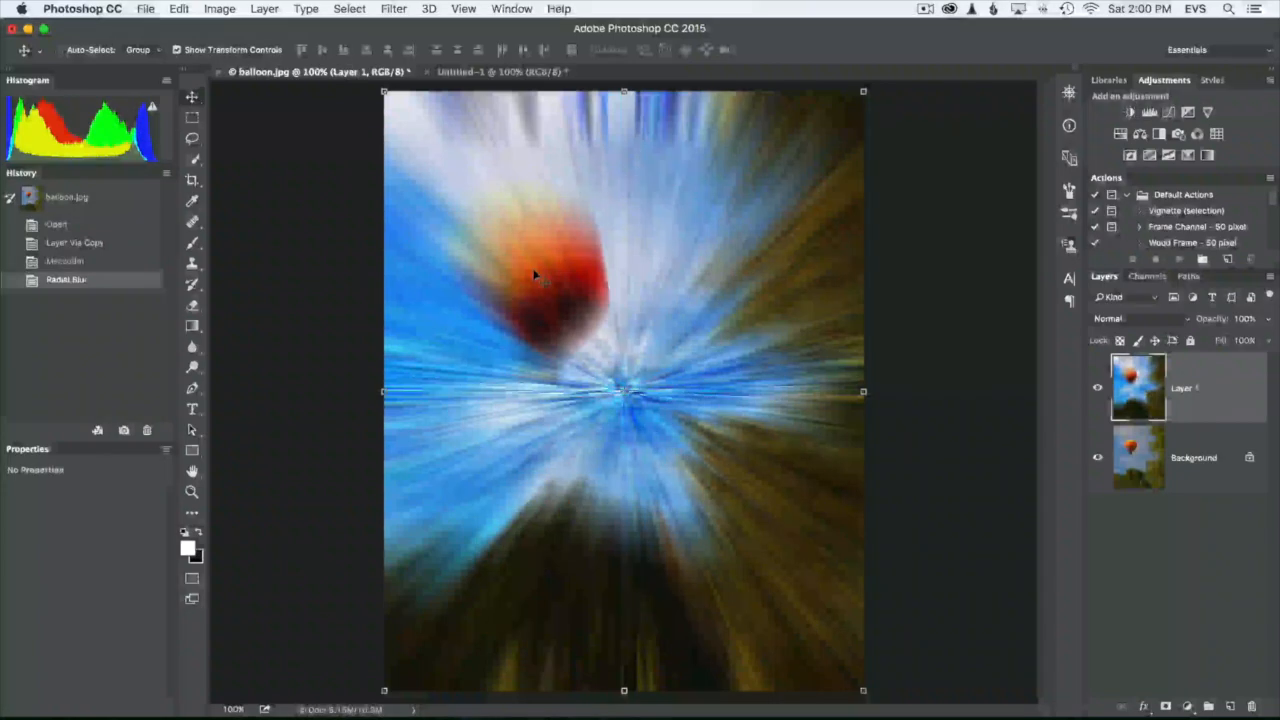
Repeat the same Radial Blur on Layer 1 two more times.
{"action": "left_click", "coordinate": [393, 9]}
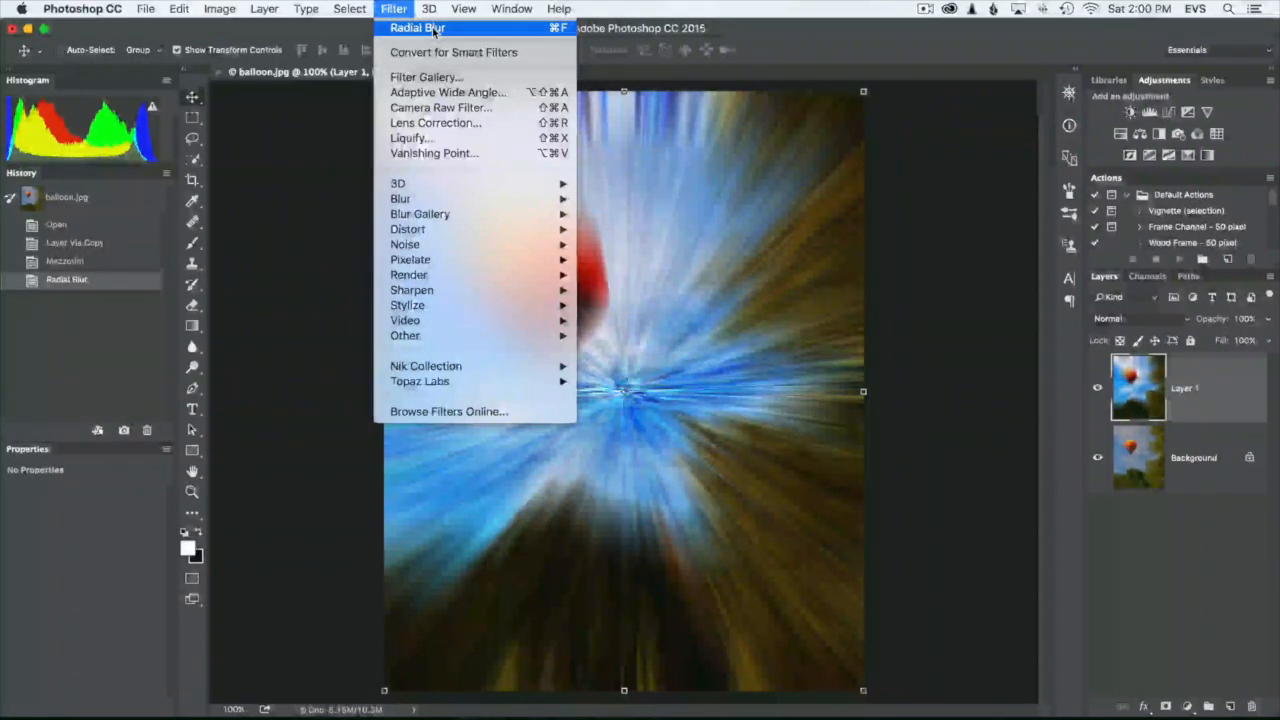
{"action": "left_click", "coordinate": [416, 28]}
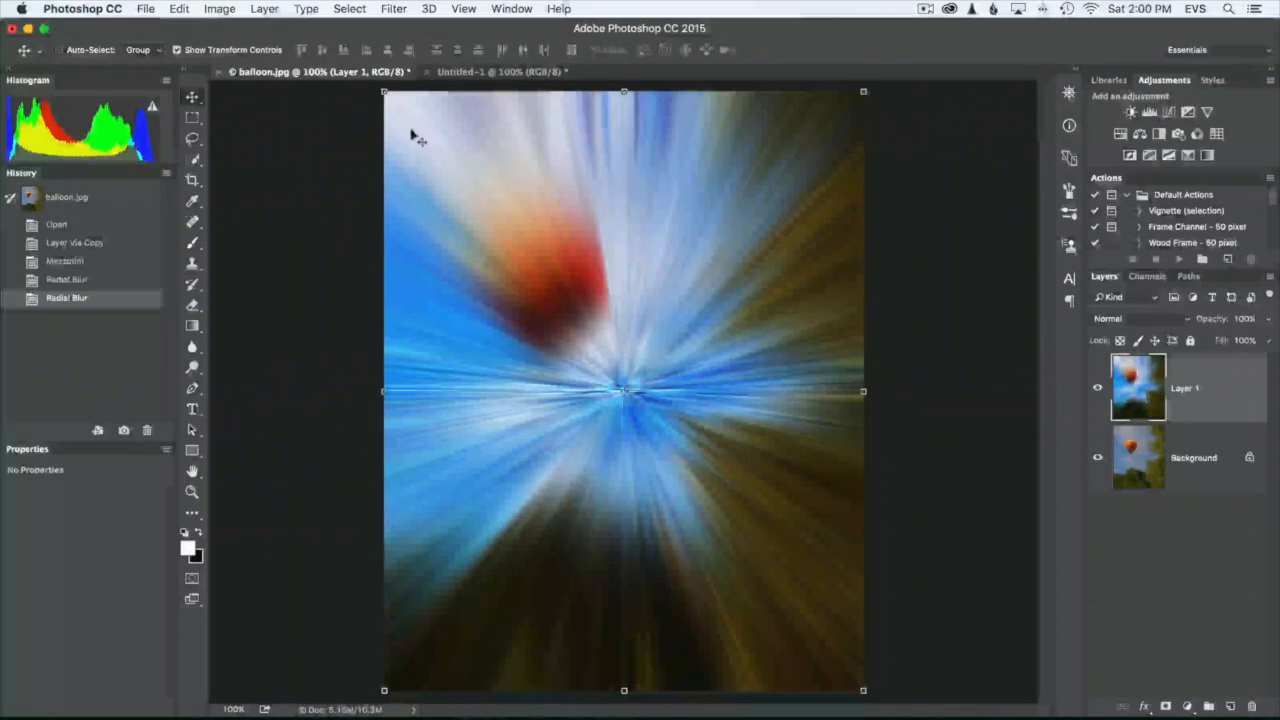
{"action": "left_click", "coordinate": [393, 9]}
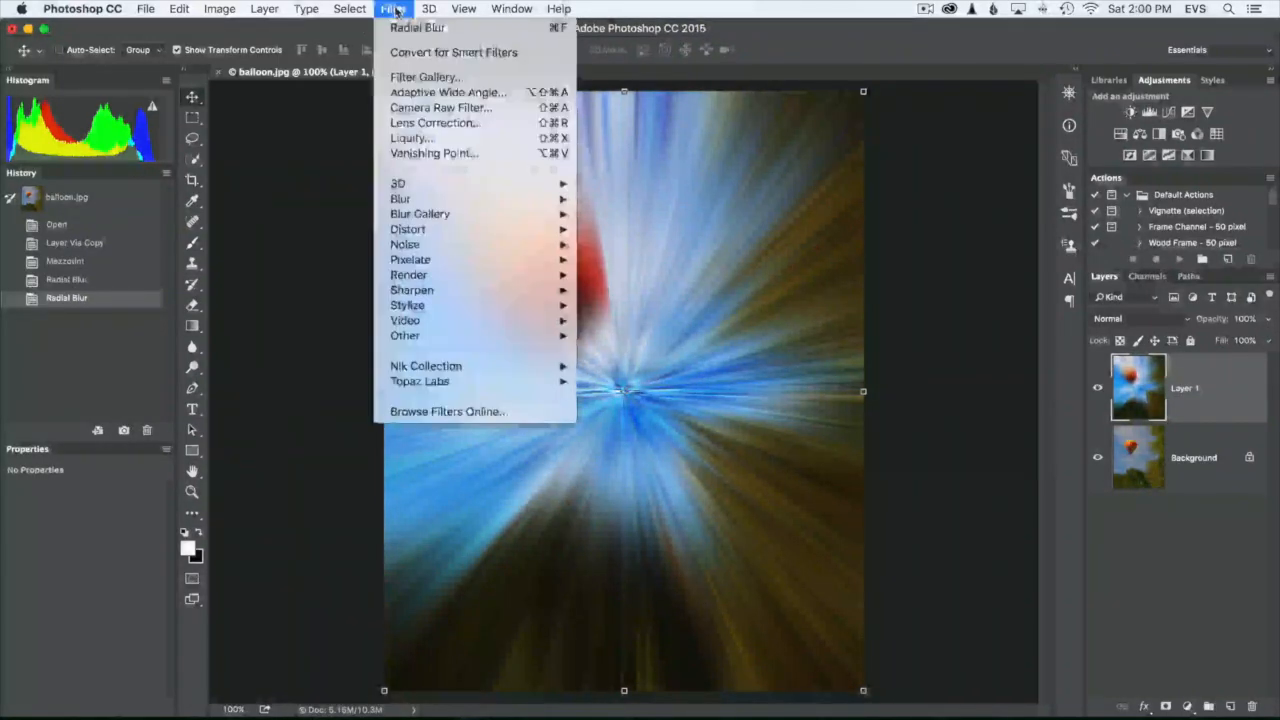
{"action": "left_click", "coordinate": [406, 29]}
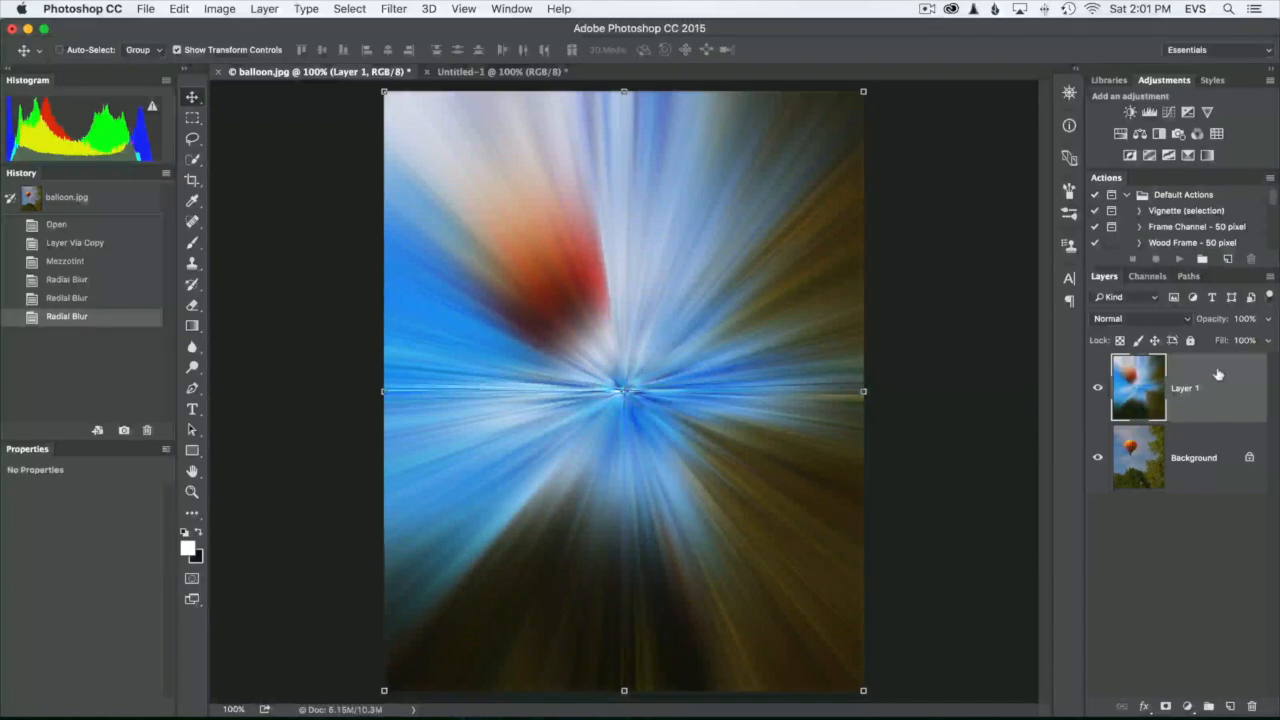
Duplicate the blurred Layer 1 and hide the copy.
{"action": "key", "text": "super+j"}
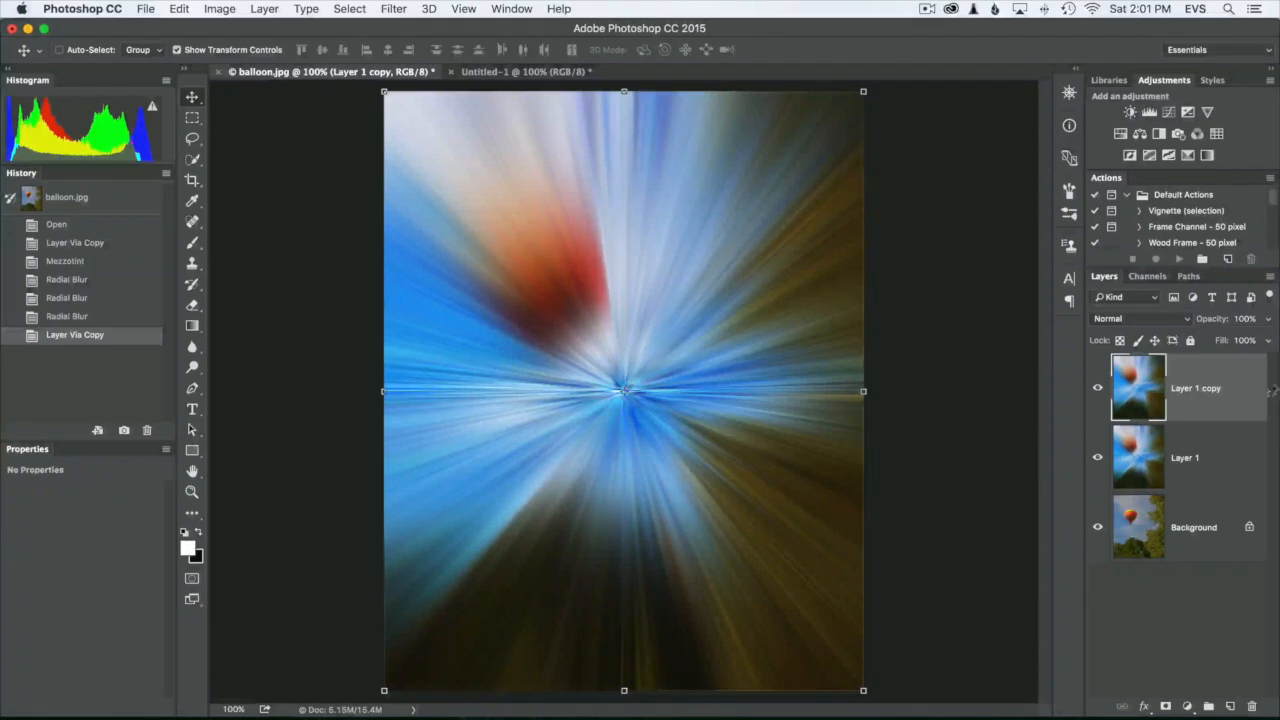
{"action": "left_click", "coordinate": [1097, 390]}
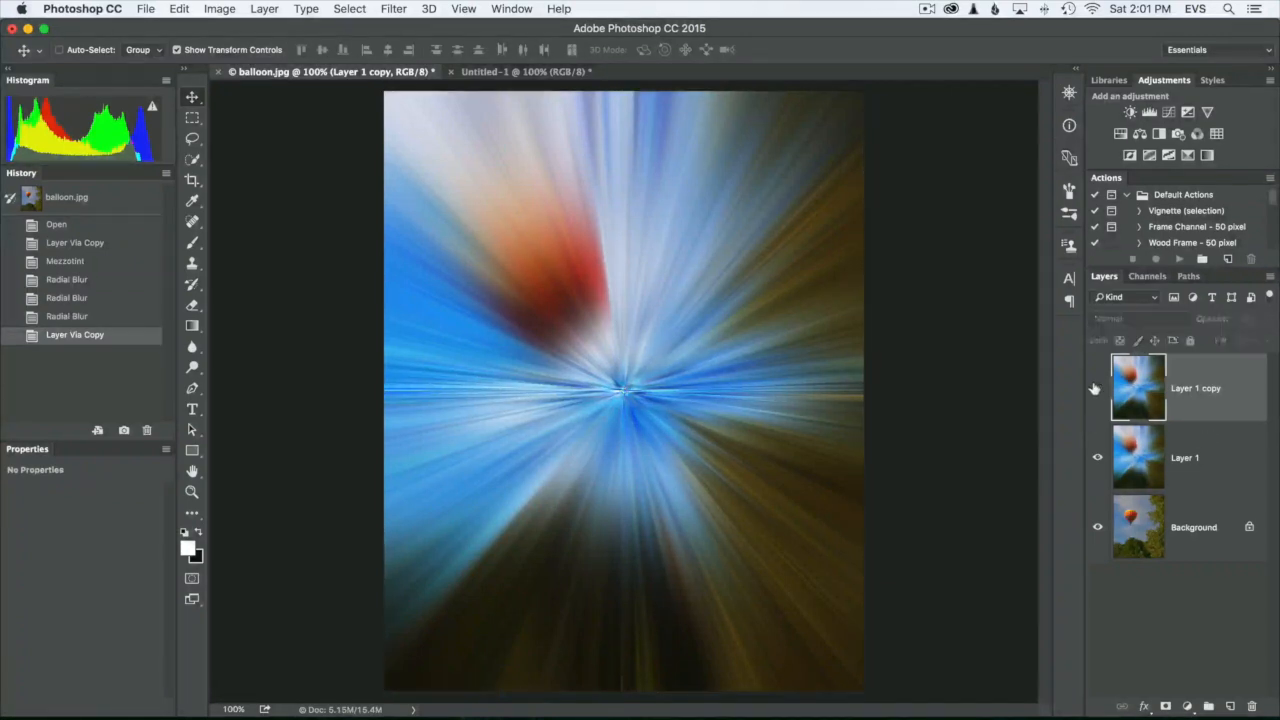
Apply a Twirl distortion to the original Layer 1 with an angle of 80 degrees.
{"action": "left_click", "coordinate": [1214, 455]}
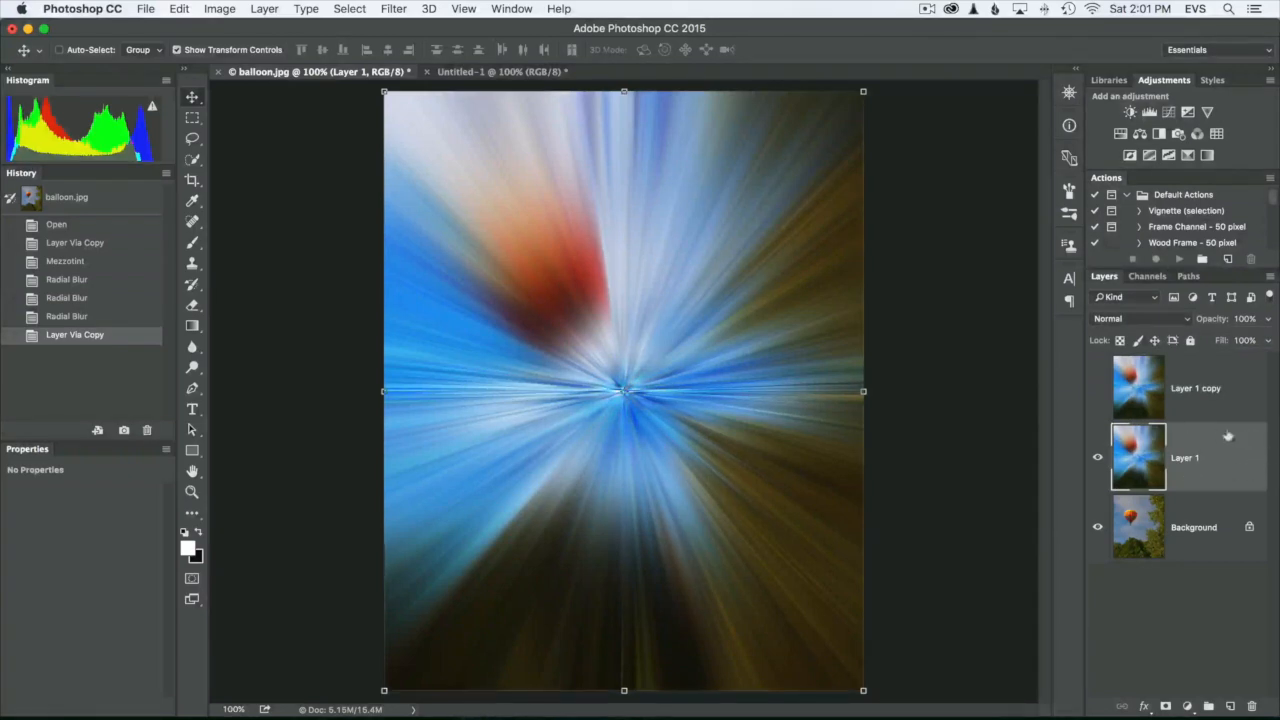
{"action": "left_click", "coordinate": [393, 9]}
{"action": "mouse_move", "coordinate": [418, 220]}
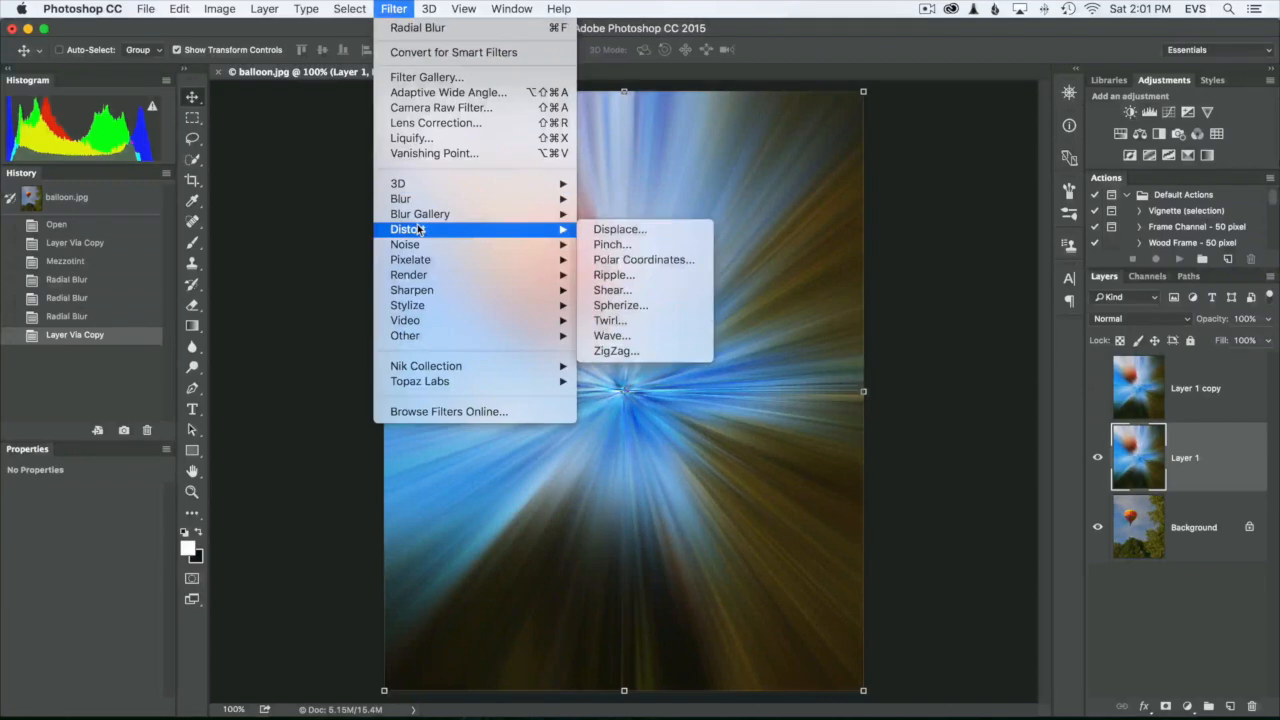
{"action": "left_click", "coordinate": [613, 325]}
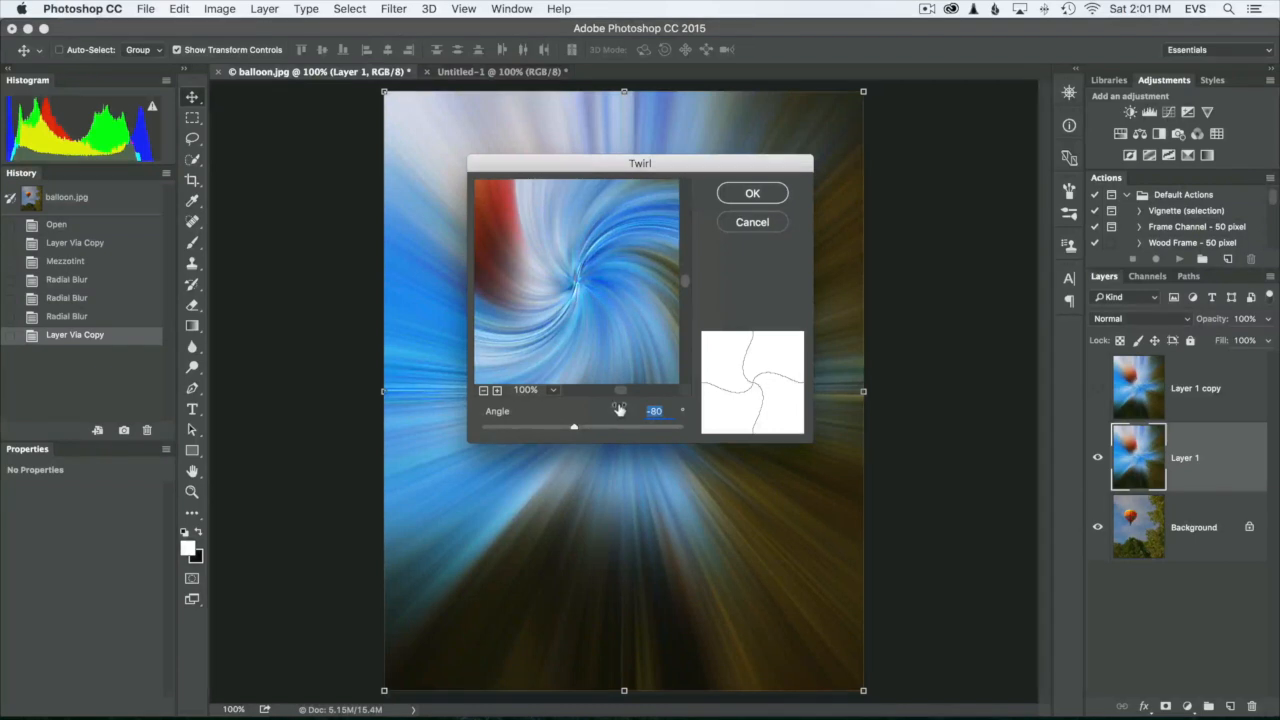
{"action": "type", "text": "80"}
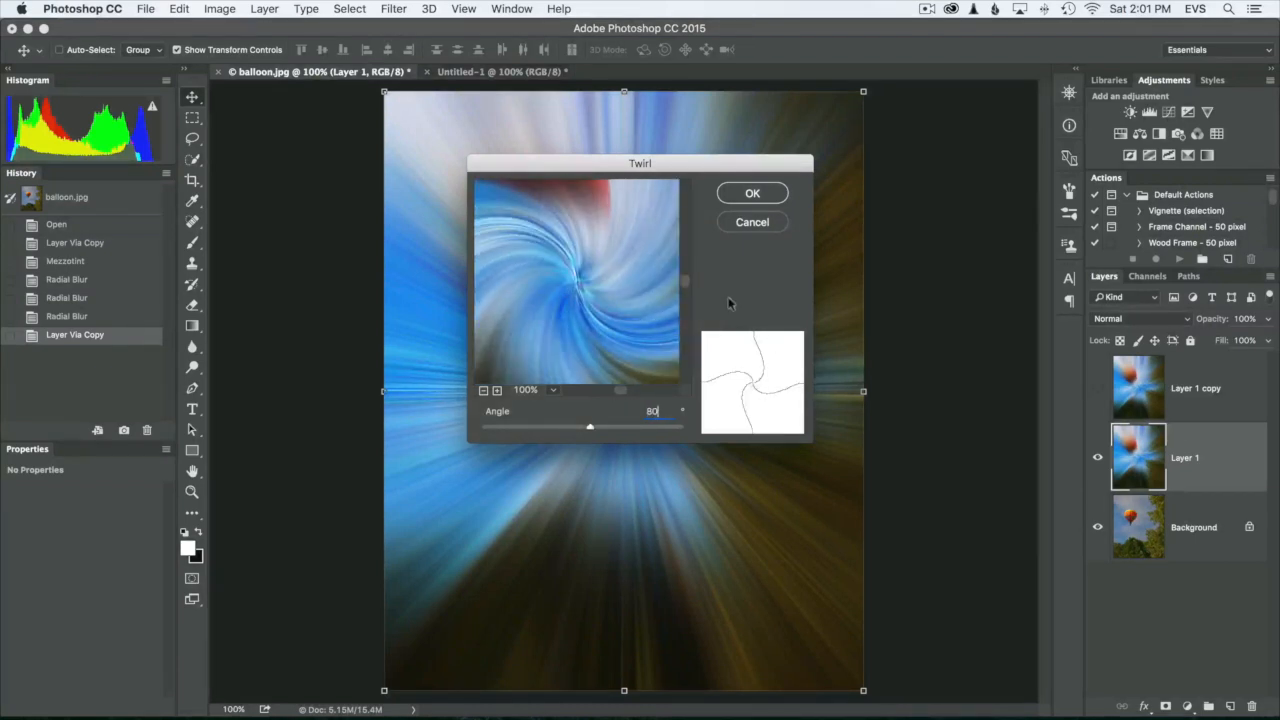
{"action": "left_click", "coordinate": [752, 193]}
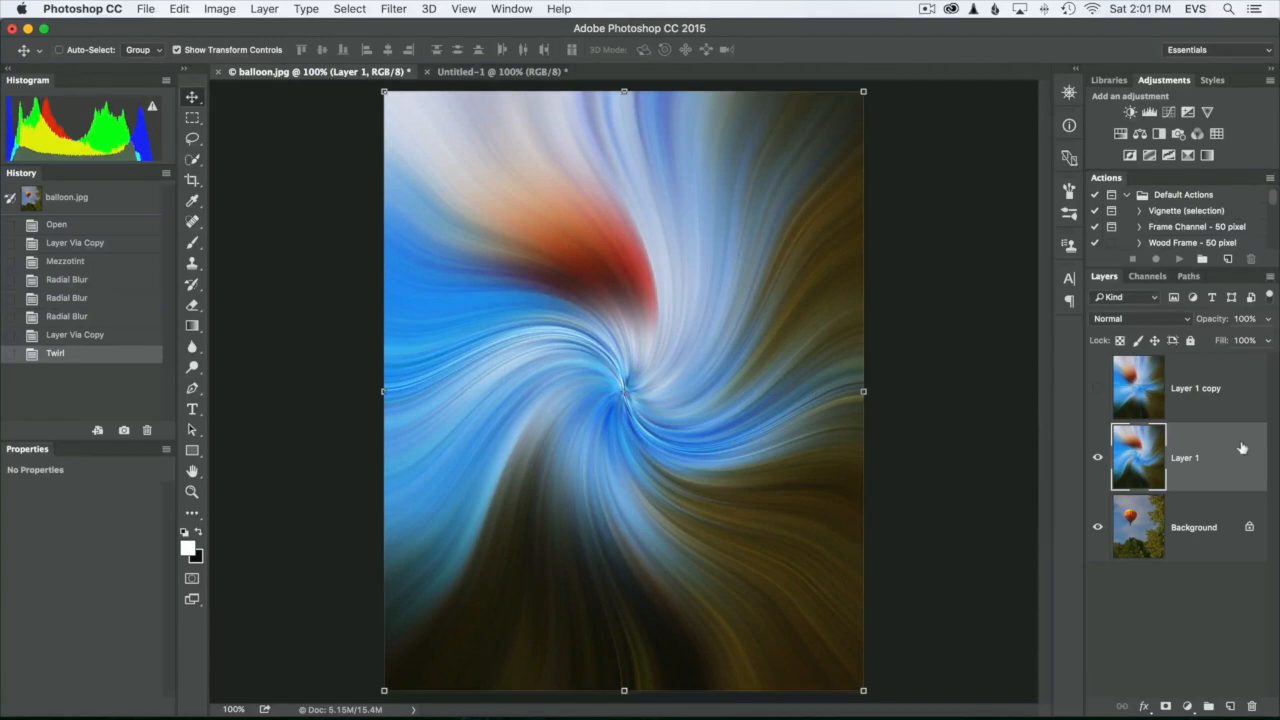
Show Layer 1 copy and apply a Twirl distortion to it with an angle of -80 degrees.
{"action": "left_click", "coordinate": [1237, 382]}
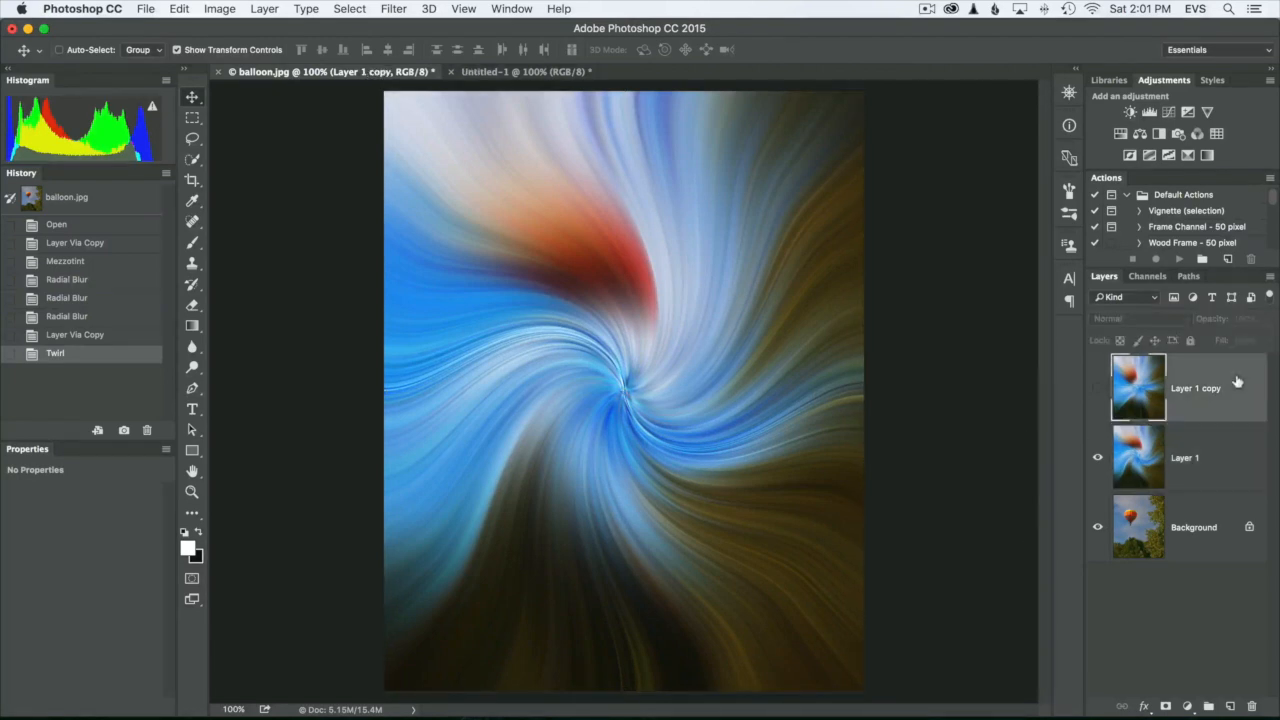
{"action": "left_click", "coordinate": [1098, 388]}
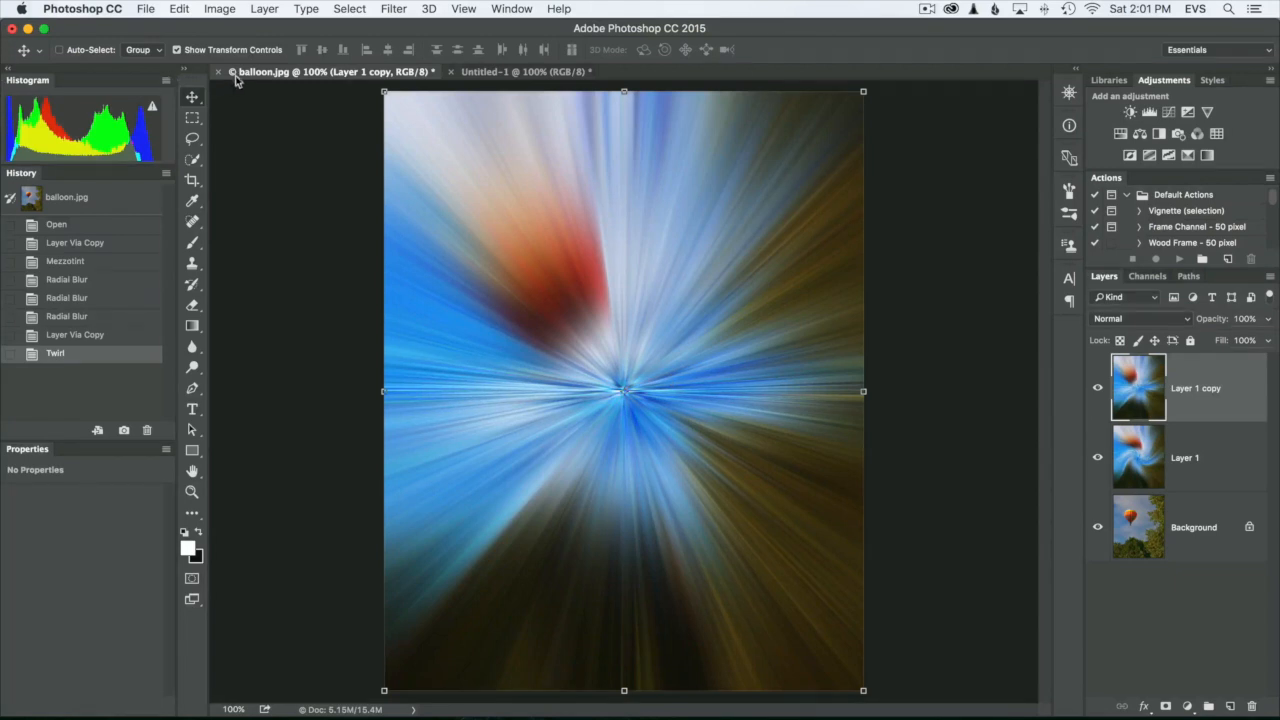
{"action": "left_click", "coordinate": [396, 10]}
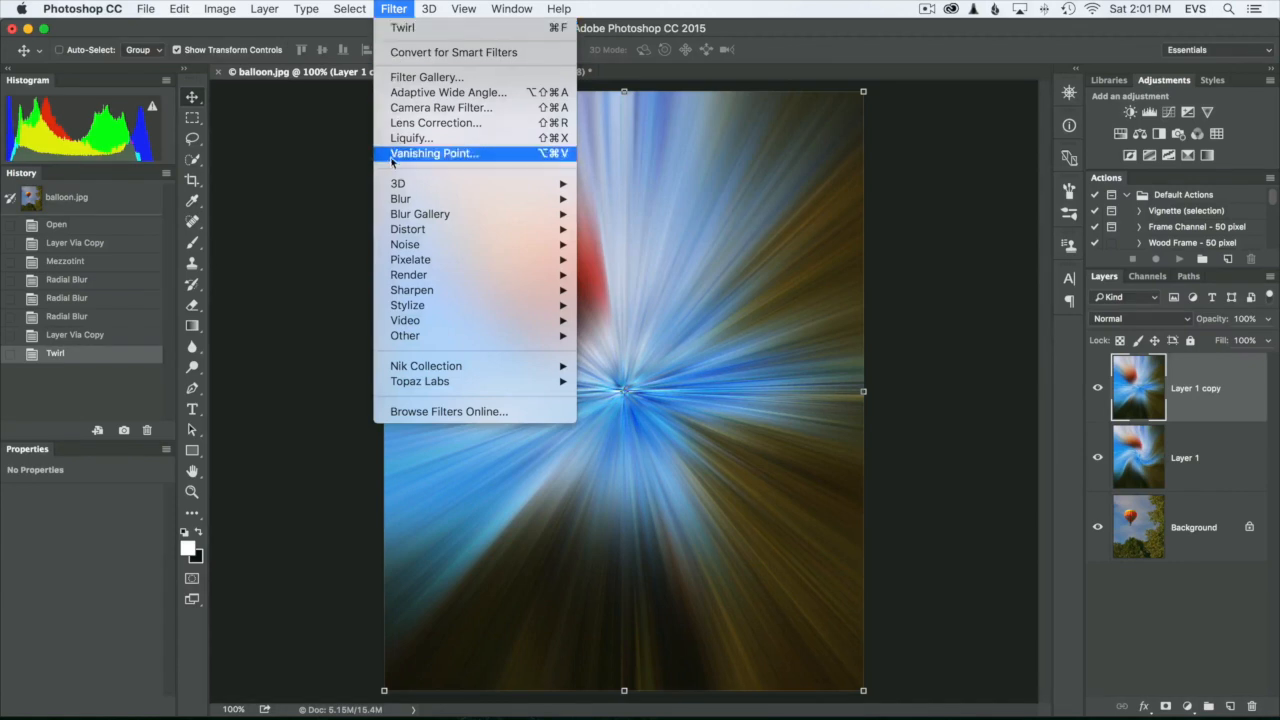
{"action": "mouse_move", "coordinate": [470, 229]}
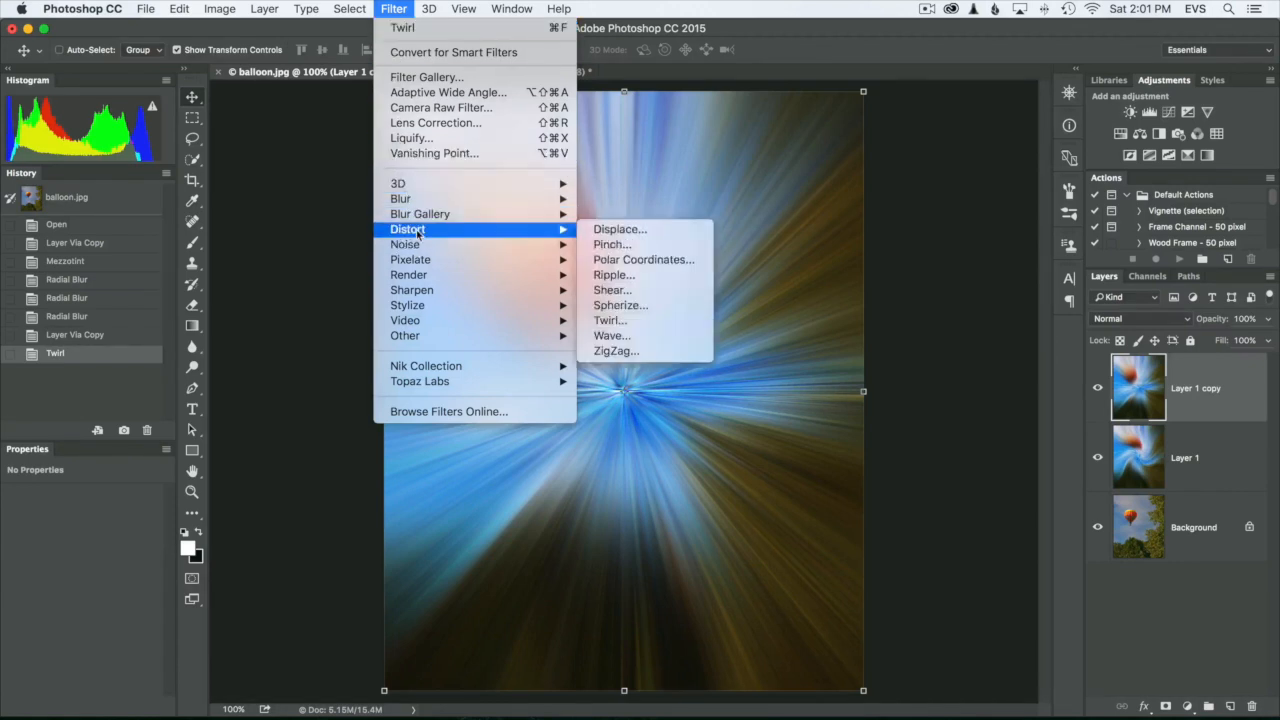
{"action": "left_click", "coordinate": [610, 320]}
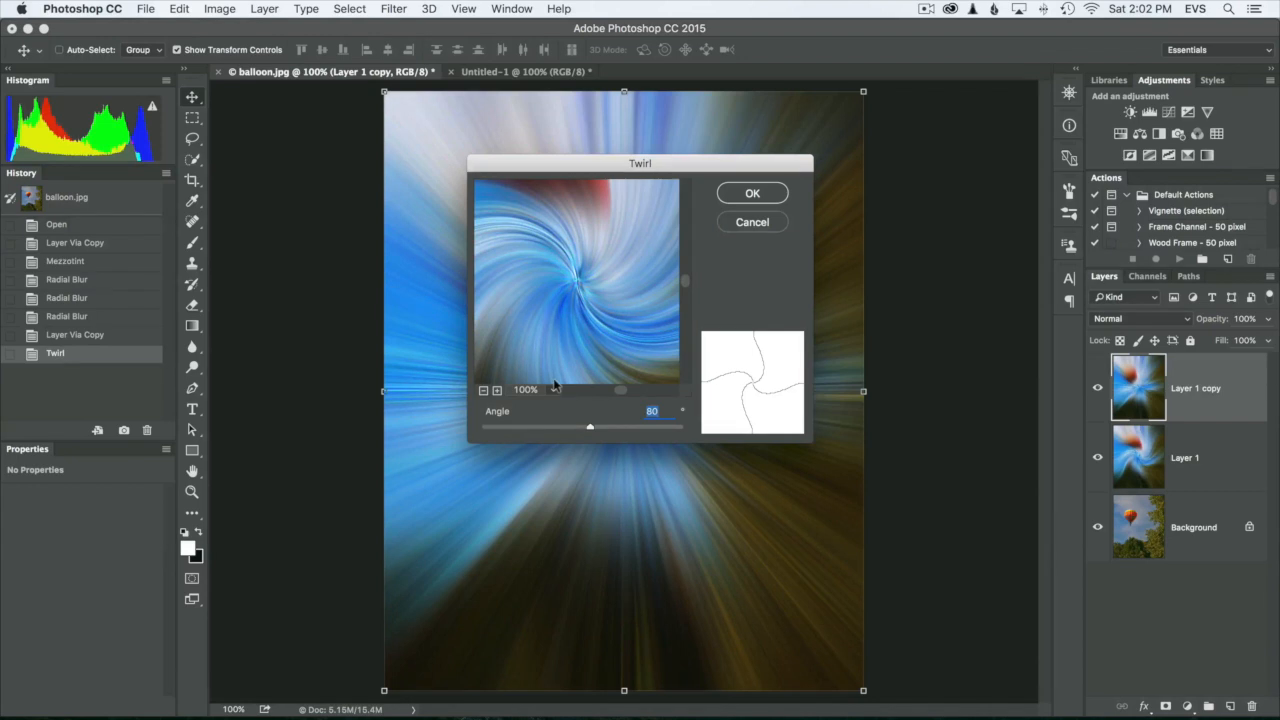
{"action": "type", "text": "-80"}
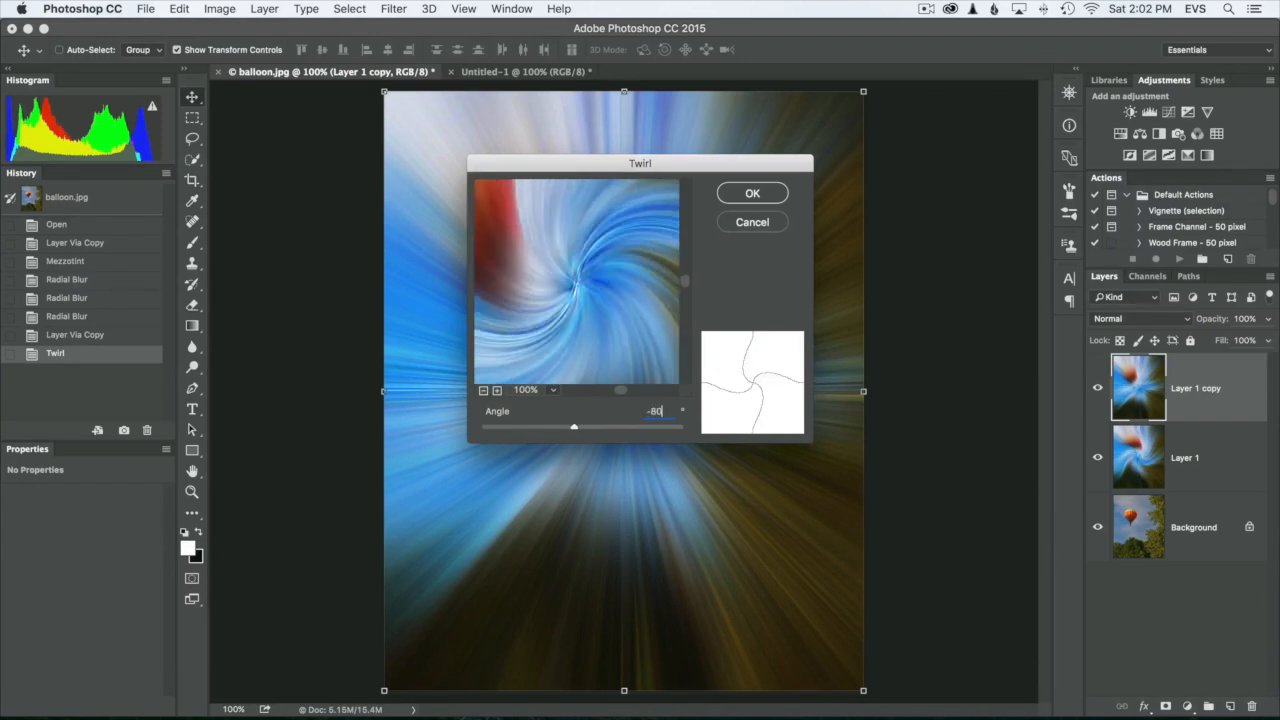
{"action": "left_click", "coordinate": [749, 192]}
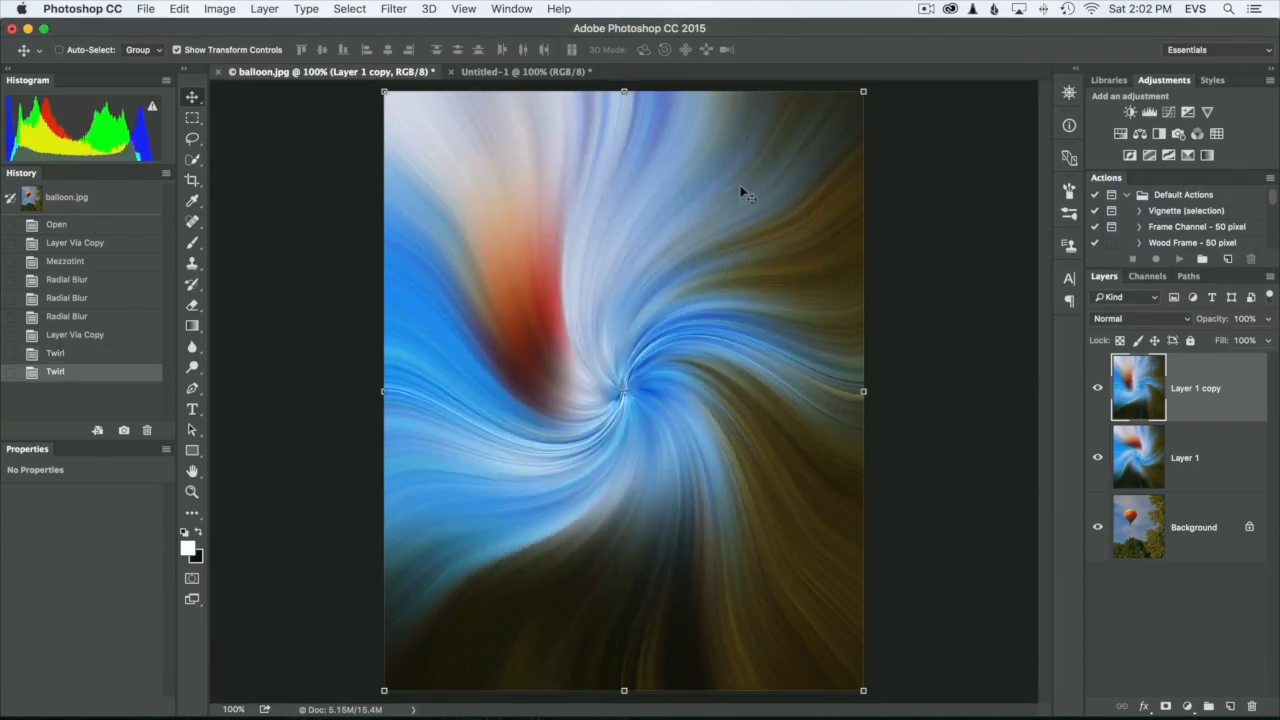
Set Layer 1 copy's blending mode to Lighten and compare the image with the finished artwork in Untitled-1.
{"action": "left_click", "coordinate": [1188, 320]}
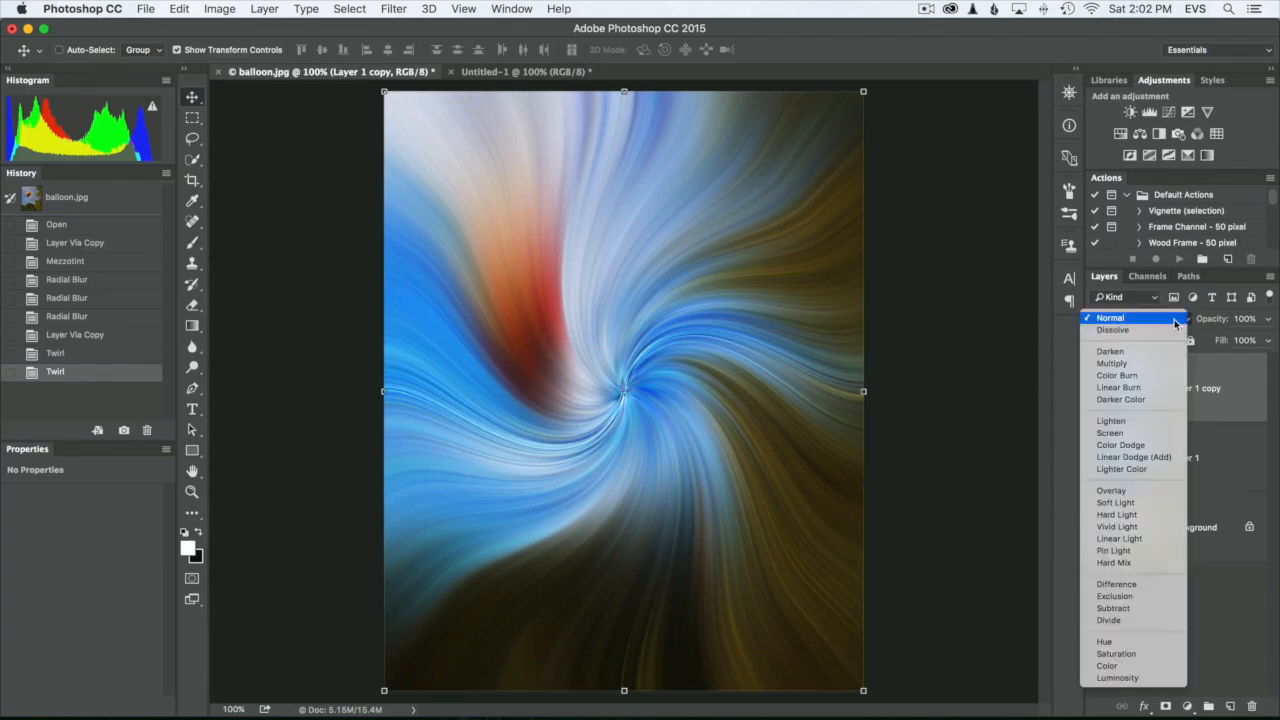
{"action": "left_click", "coordinate": [1115, 422]}
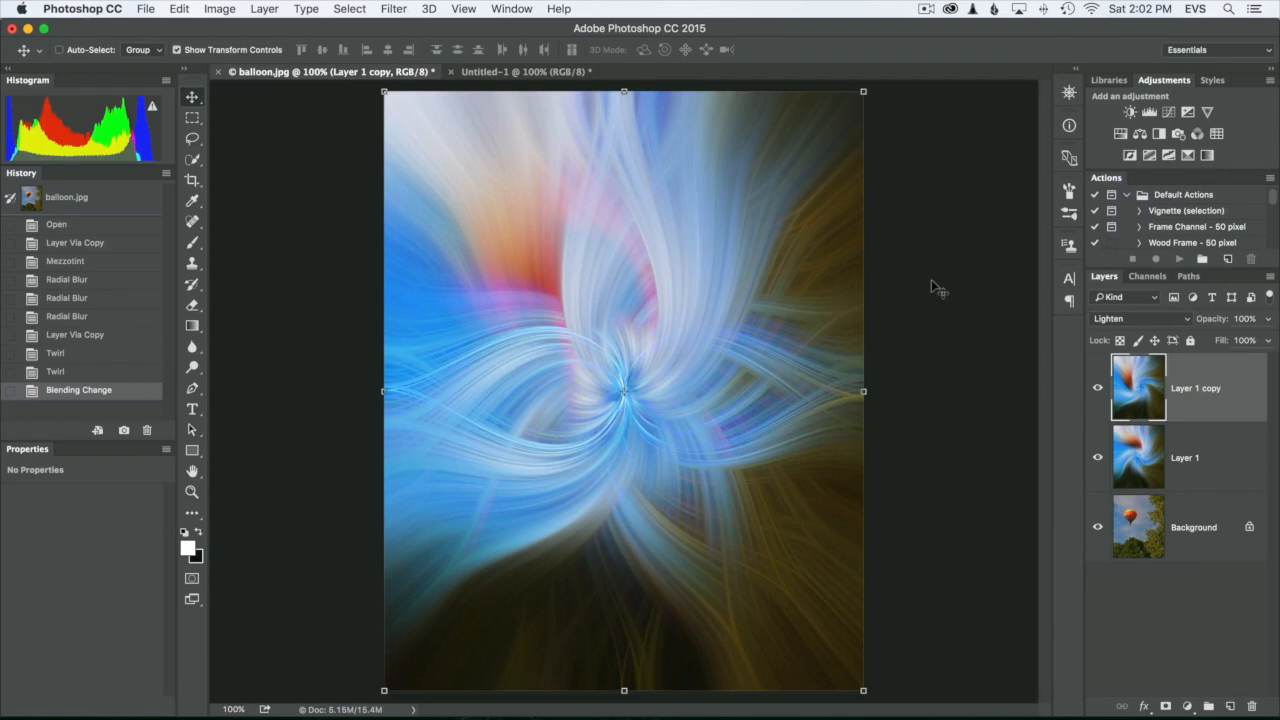
{"action": "left_click", "coordinate": [506, 73]}
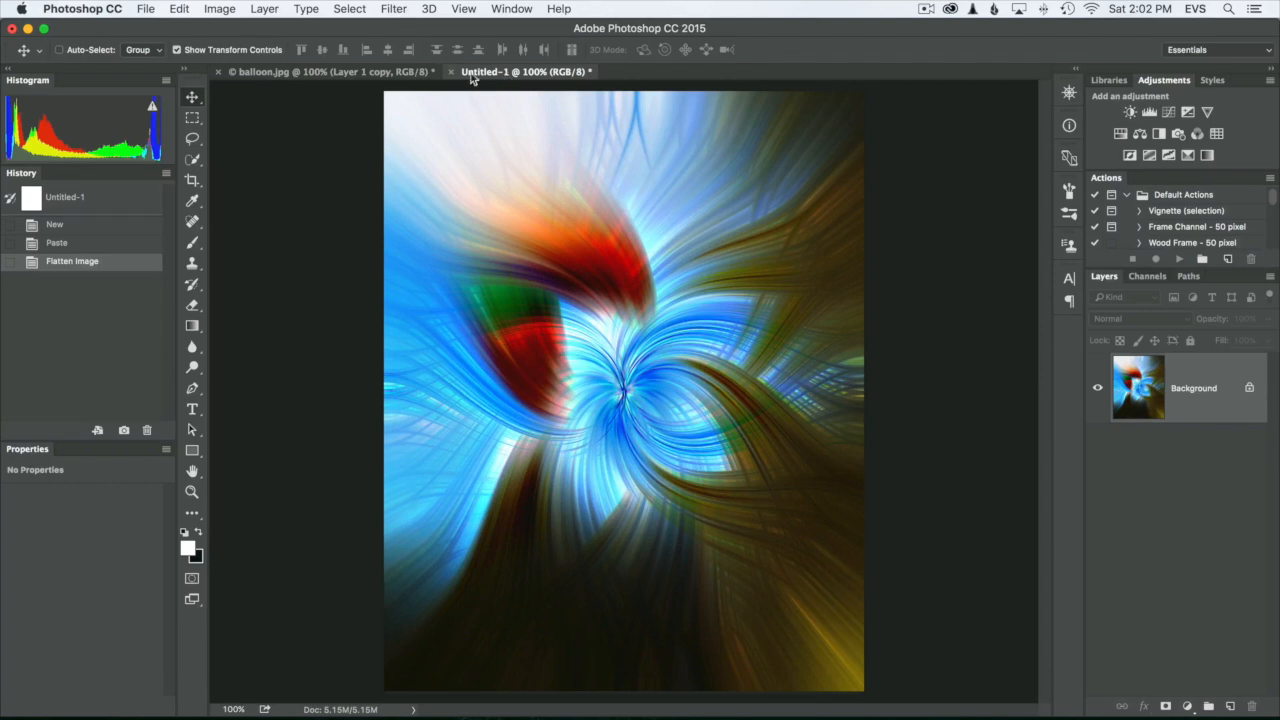
{"action": "left_click", "coordinate": [298, 73]}
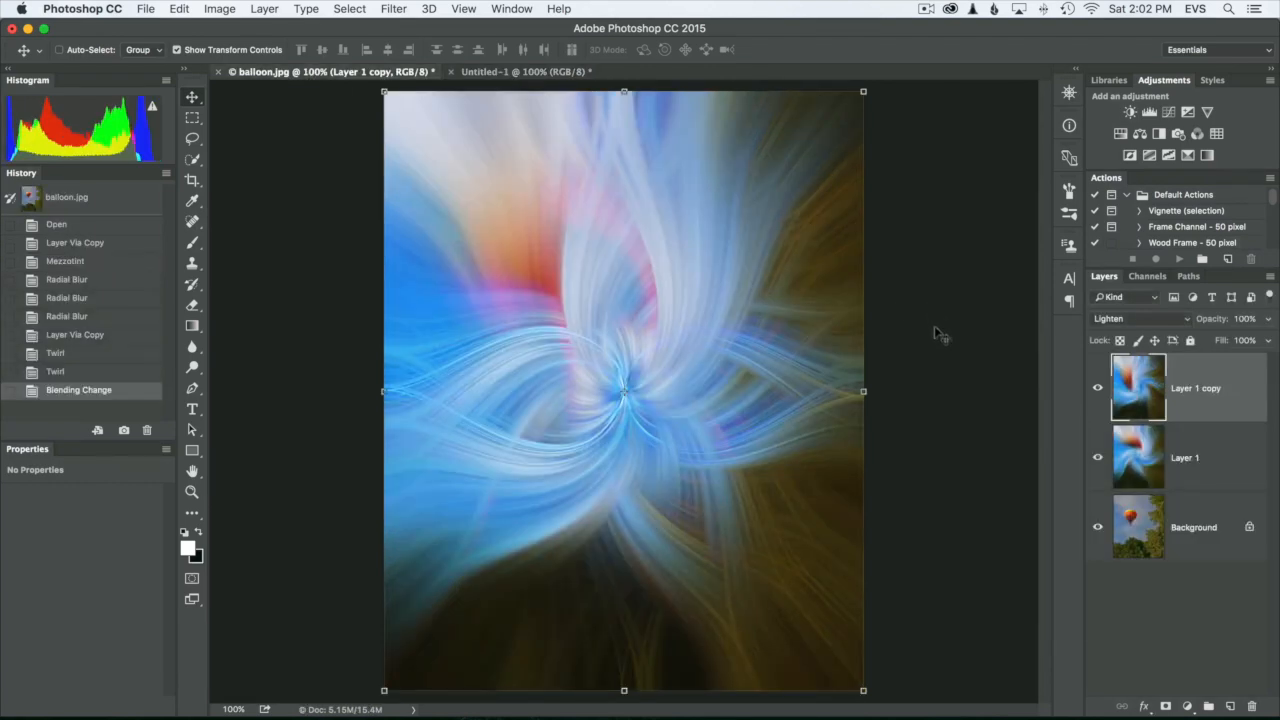
Try the Darken, Multiply, Screen, Hard Light and Soft Light blending modes on Layer 1 copy.
{"action": "left_click", "coordinate": [1133, 320]}
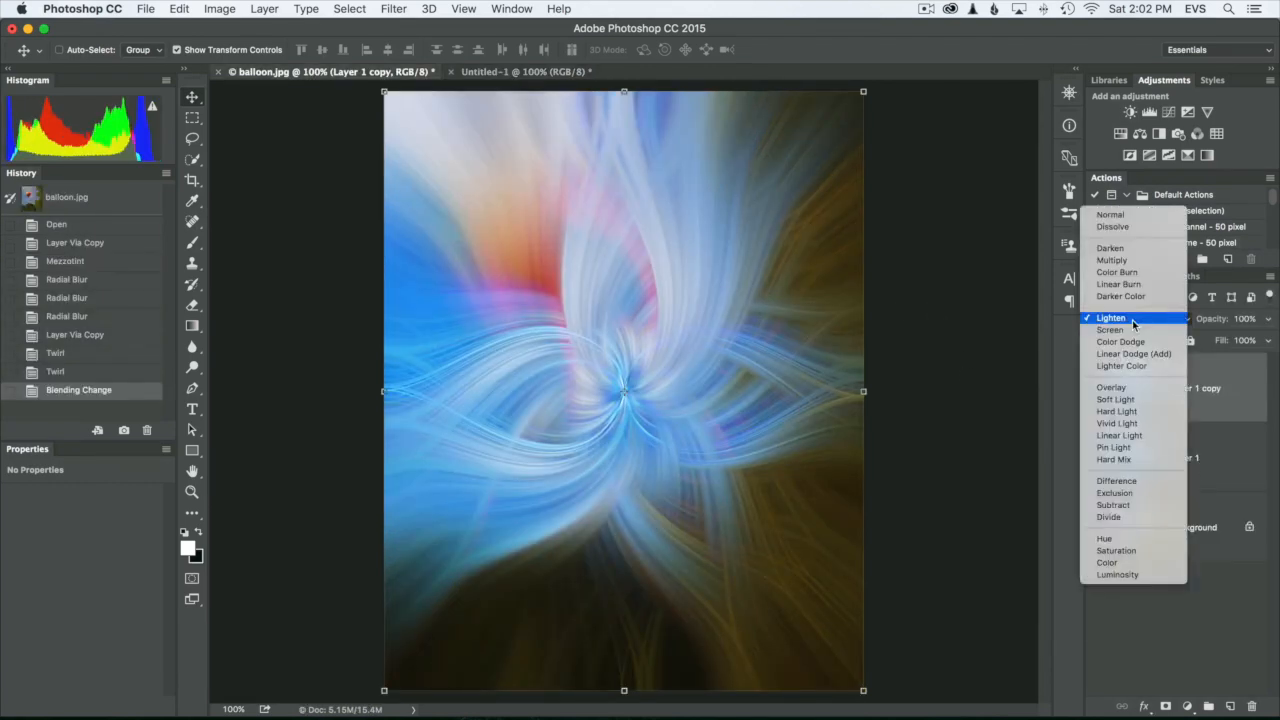
{"action": "left_click", "coordinate": [1110, 248]}
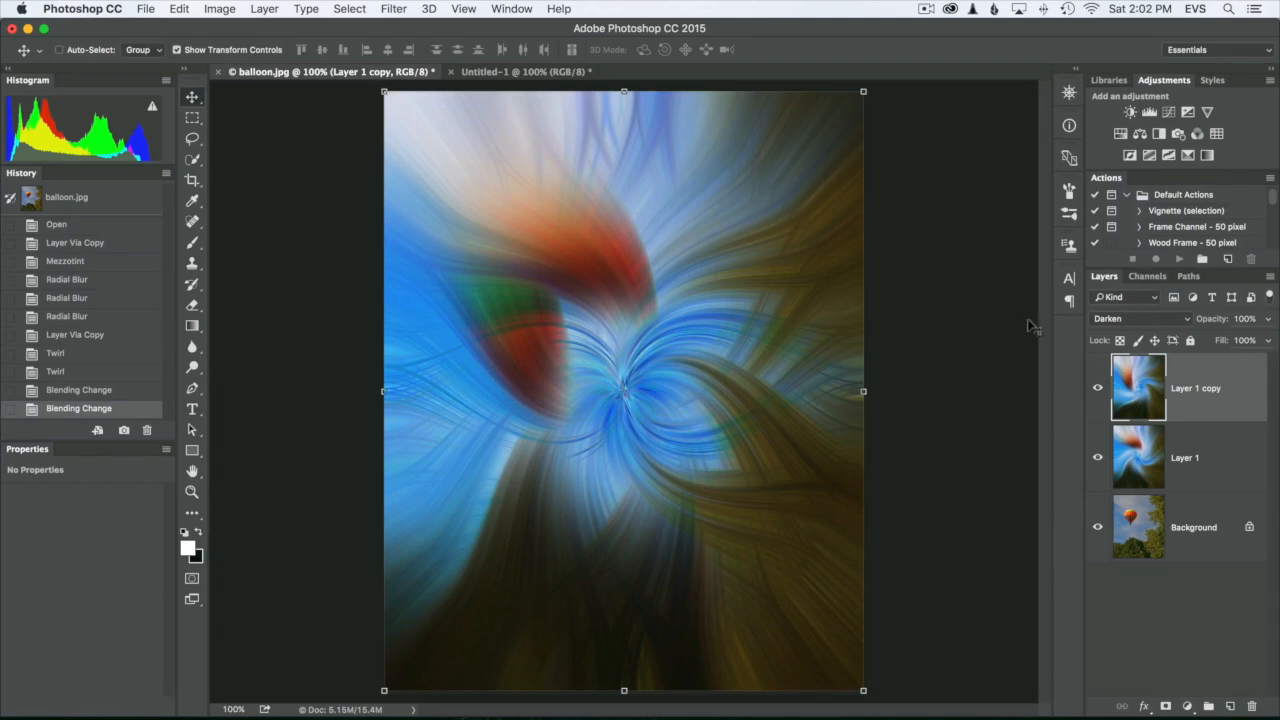
{"action": "left_click", "coordinate": [1113, 319]}
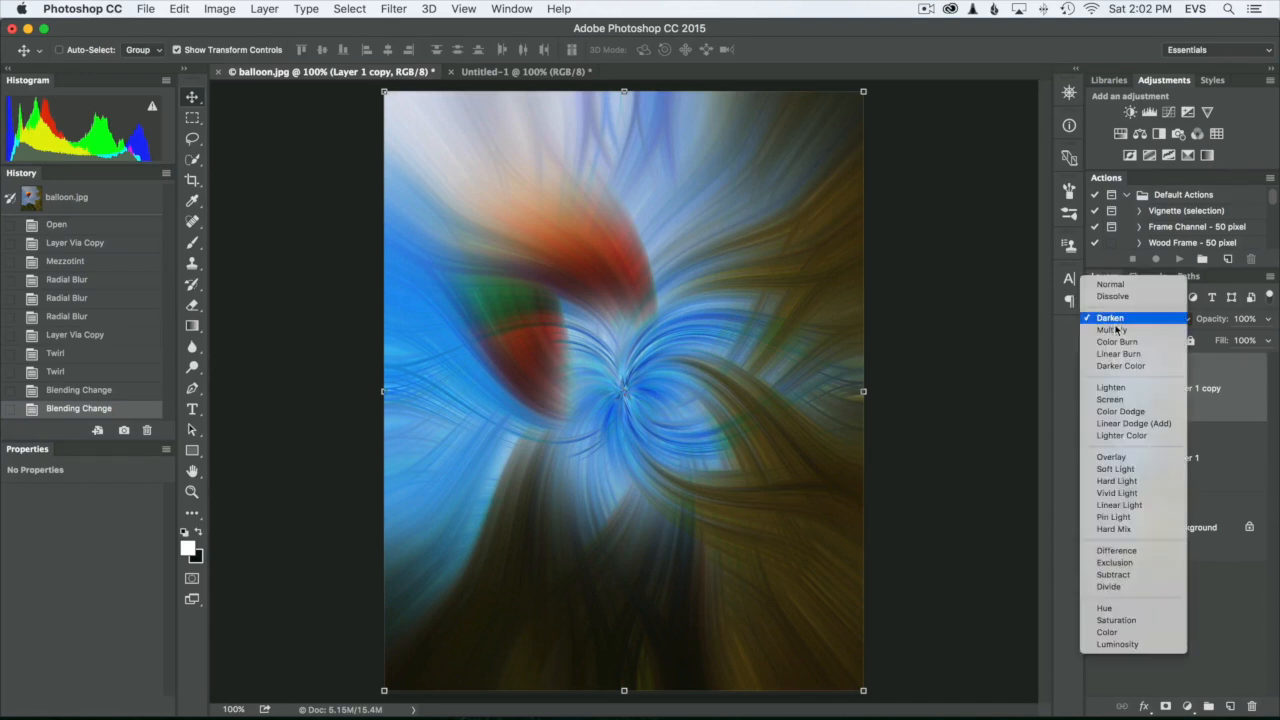
{"action": "left_click", "coordinate": [1112, 330]}
{"action": "left_click", "coordinate": [1116, 319]}
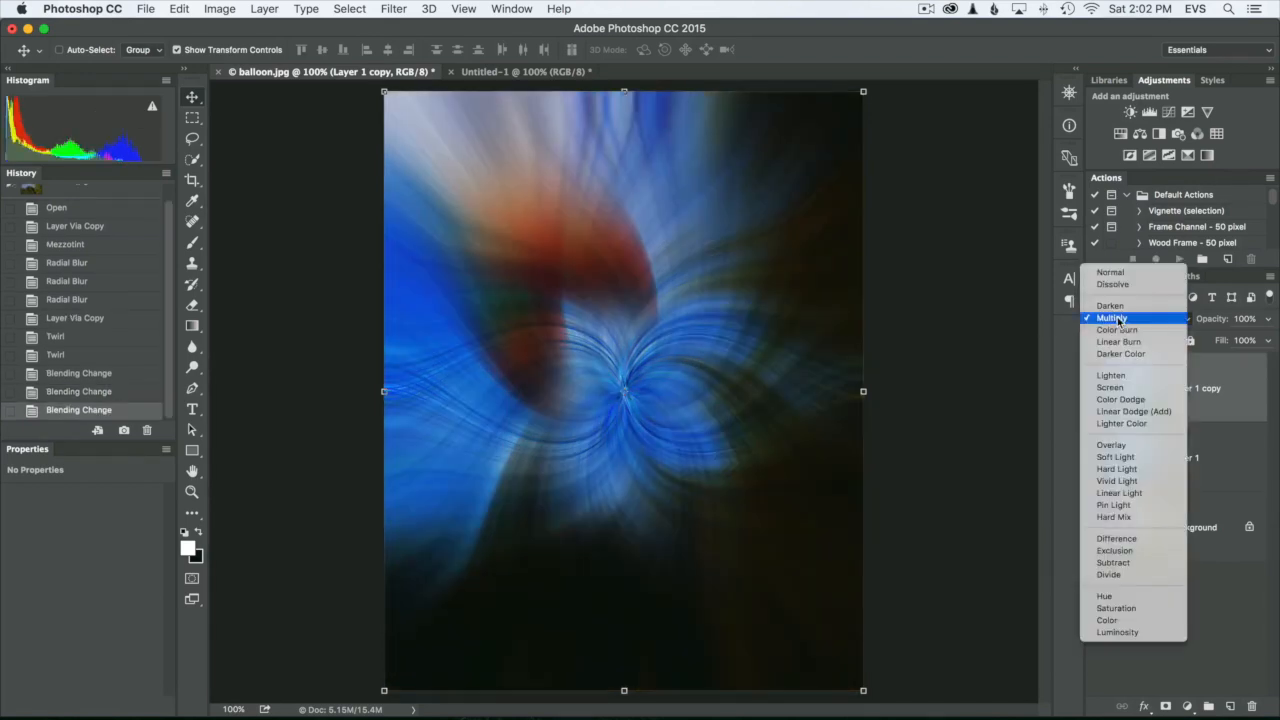
{"action": "left_click", "coordinate": [1124, 387]}
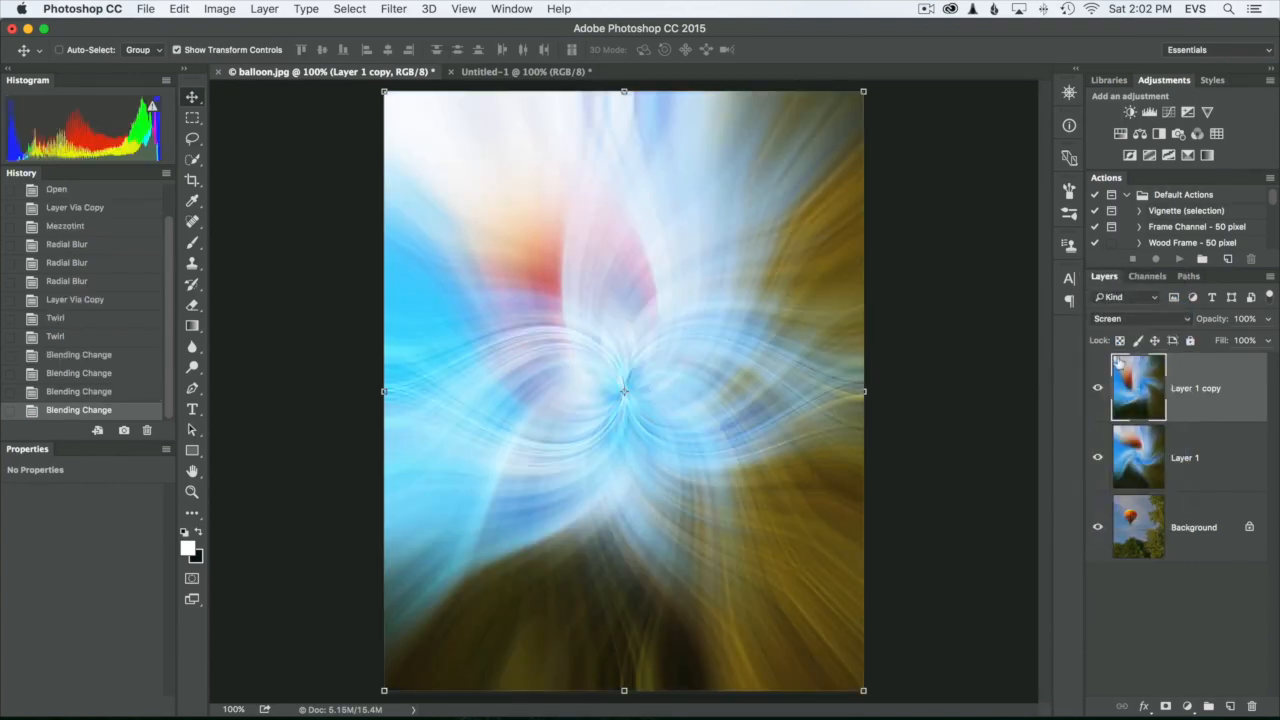
{"action": "left_click", "coordinate": [1124, 319]}
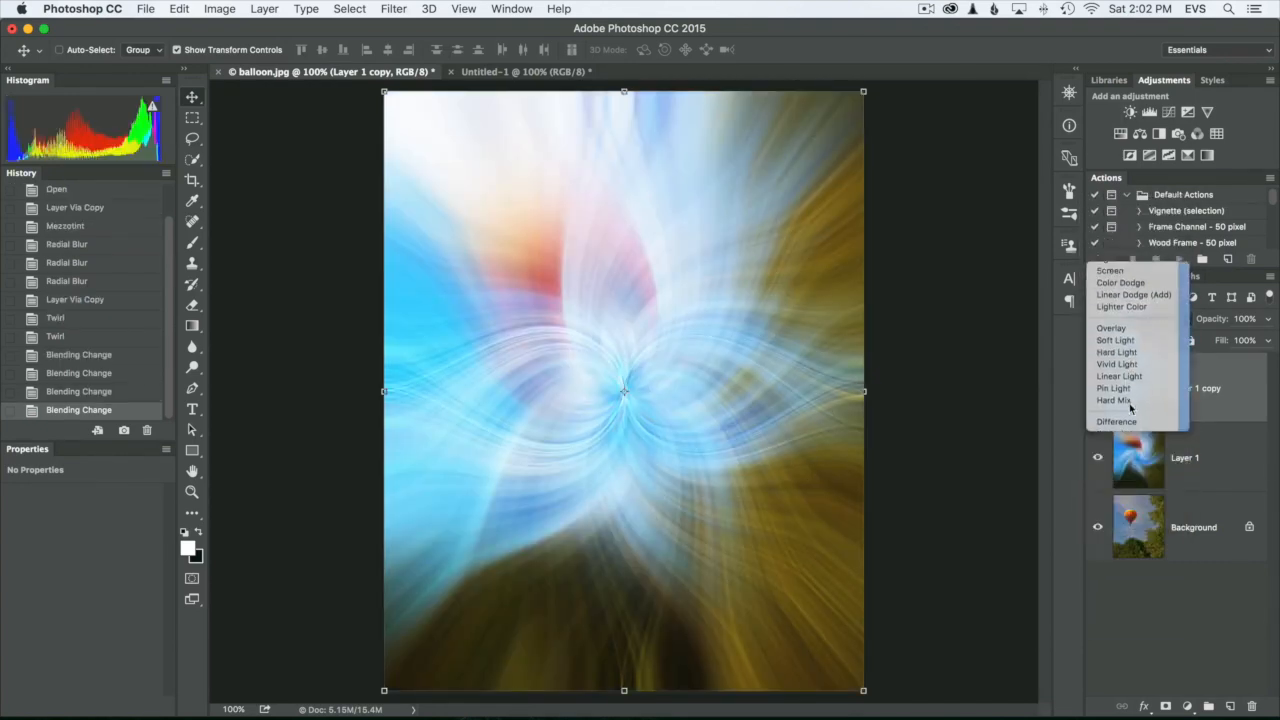
{"action": "left_click", "coordinate": [1128, 403]}
{"action": "left_click", "coordinate": [1128, 319]}
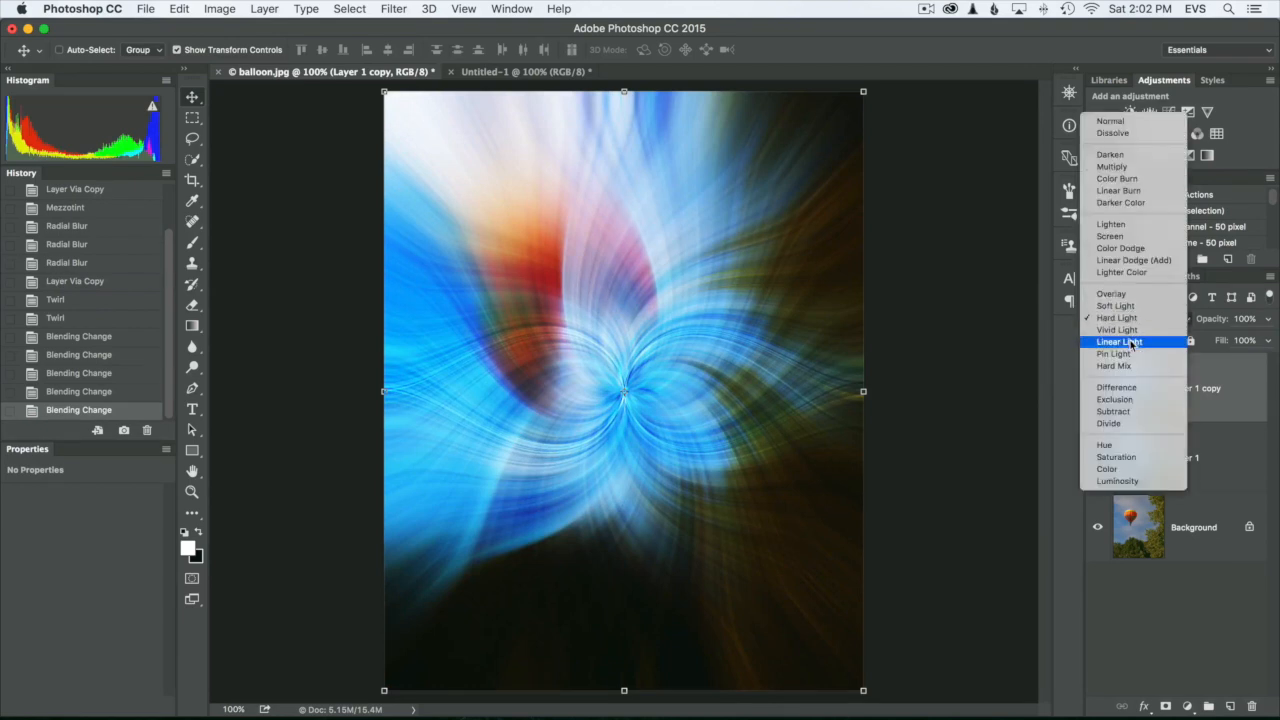
{"action": "left_click", "coordinate": [1118, 306]}
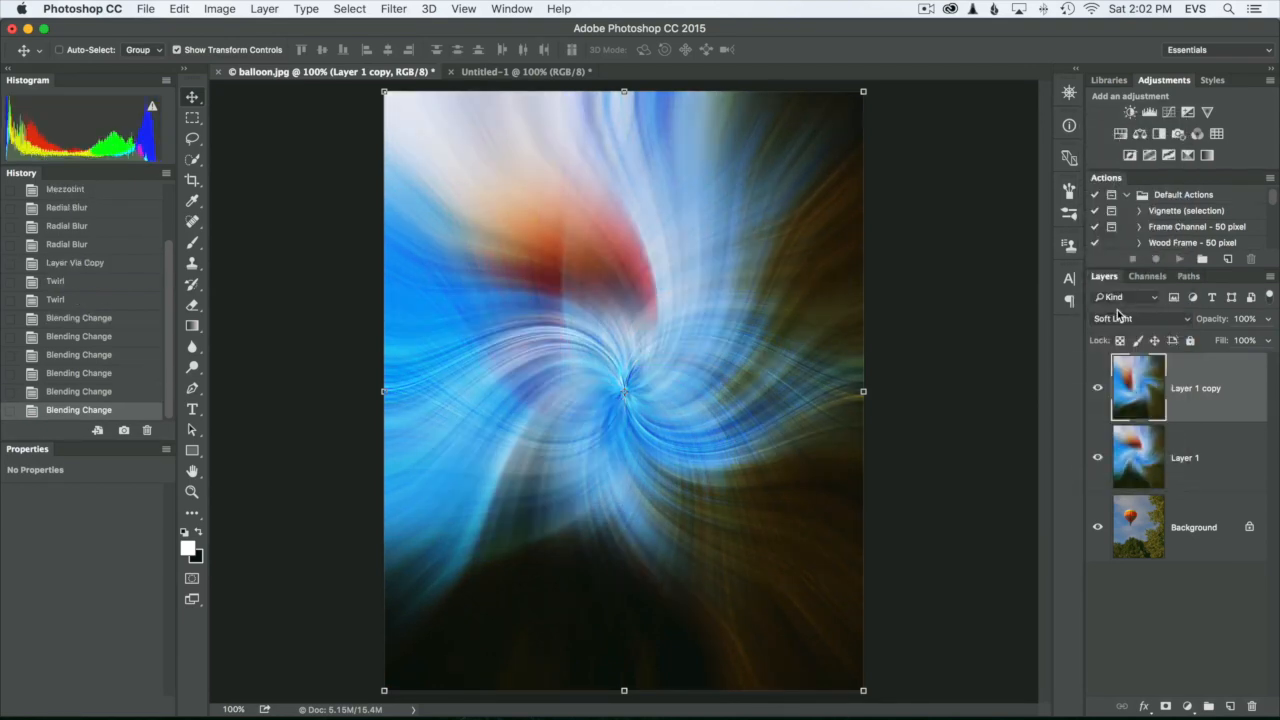
Compare Lighten with Darken on Layer 1 copy, leaving its blending mode at Darken.
{"action": "left_click", "coordinate": [1128, 319]}
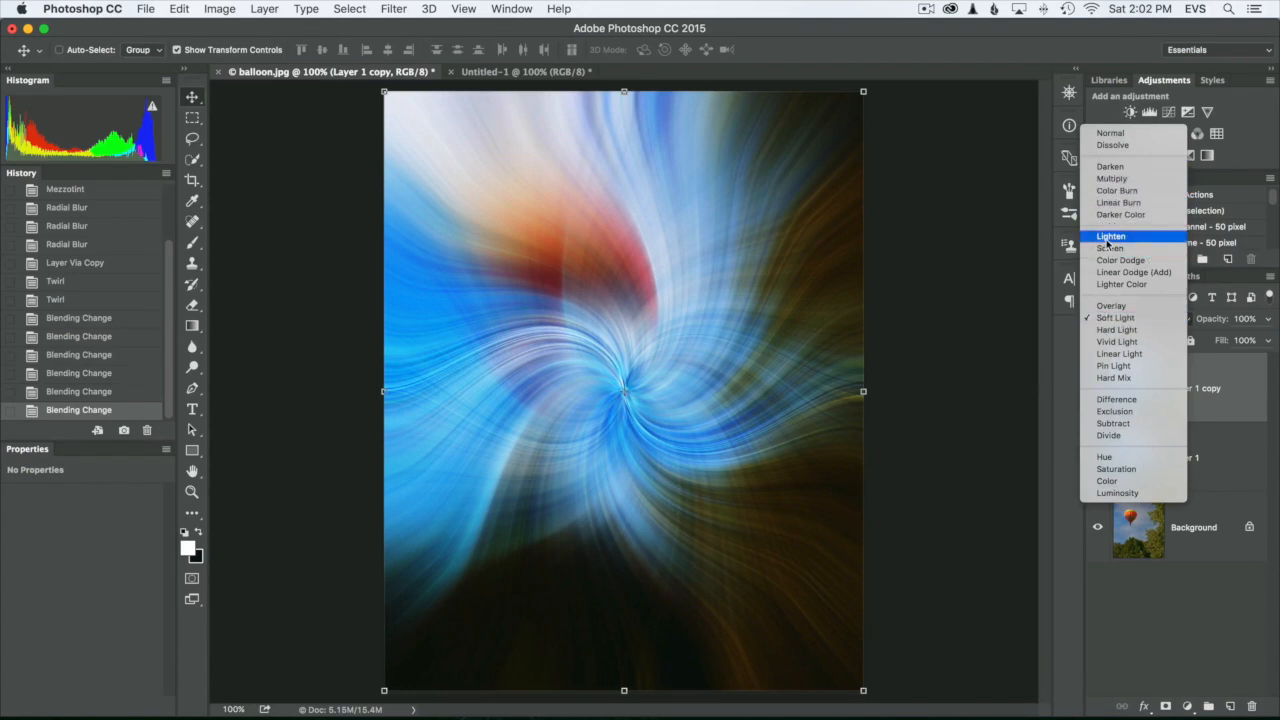
{"action": "left_click", "coordinate": [1110, 237]}
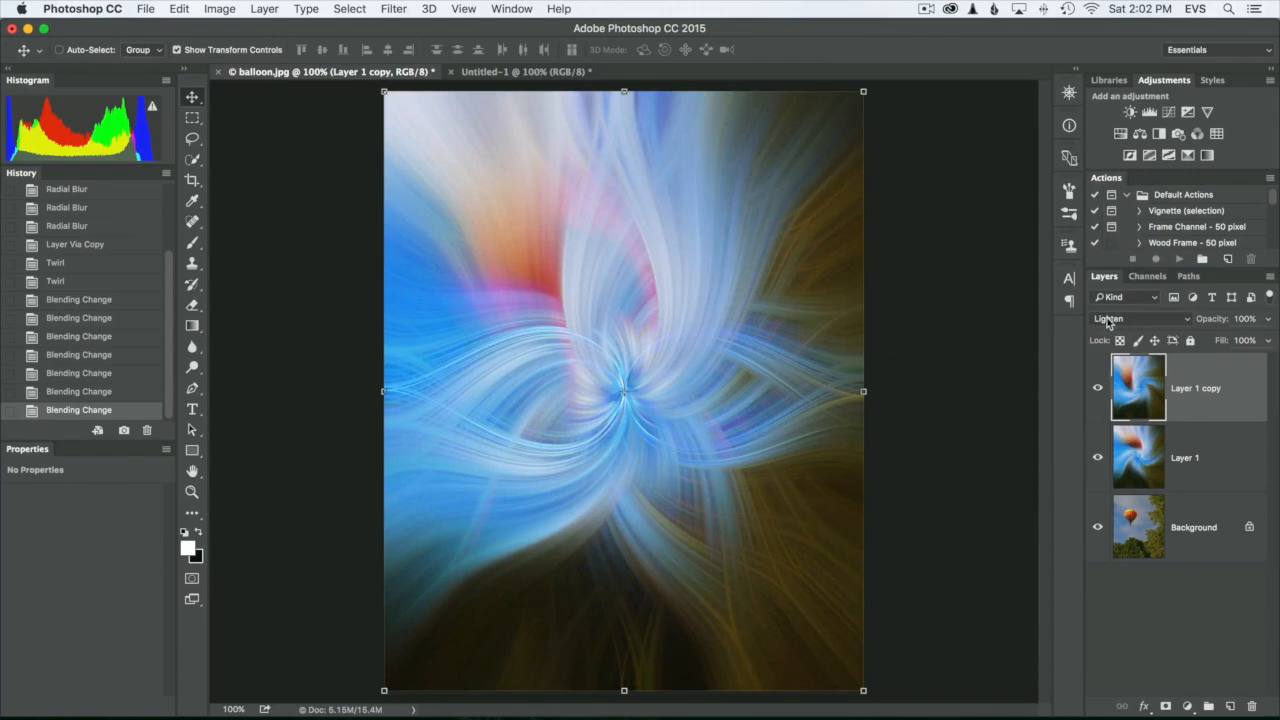
{"action": "left_click", "coordinate": [1107, 320]}
{"action": "left_click", "coordinate": [1110, 252]}
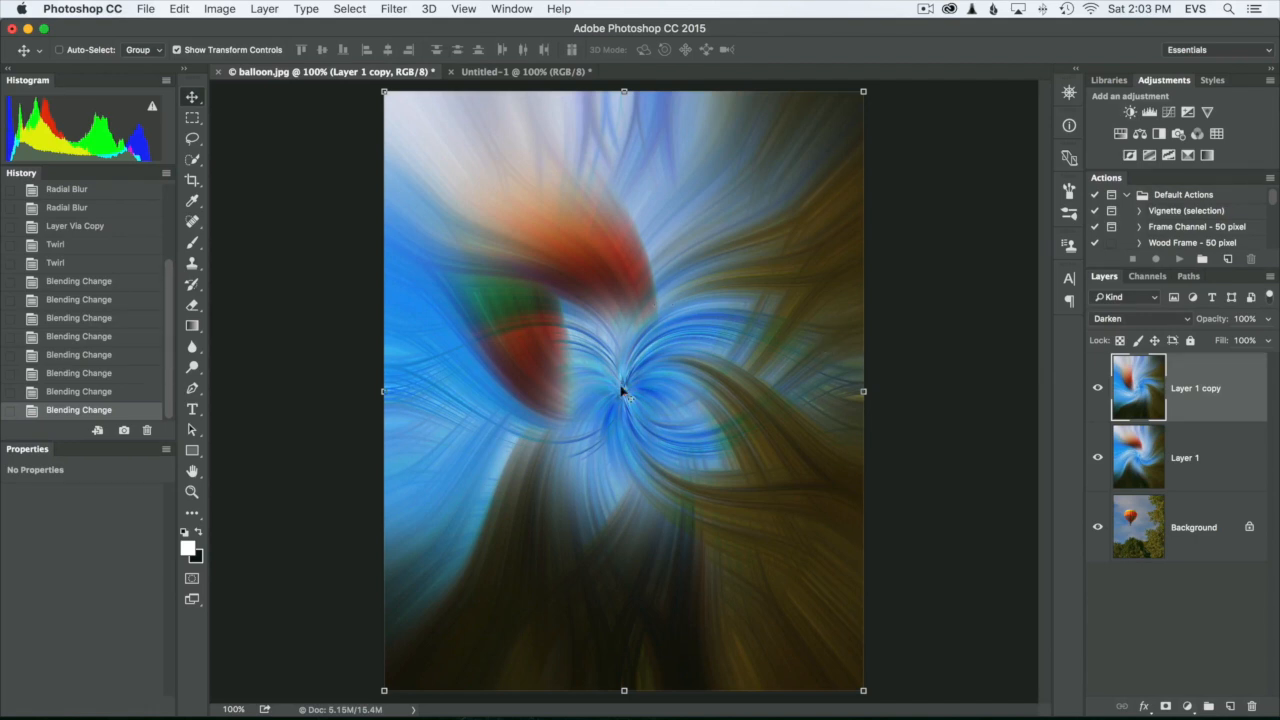
Add a Curves adjustment layer on top with an S-curve, lowering the shadows to input 29, output 15 and raising the highlights.
{"action": "left_click", "coordinate": [1188, 706]}
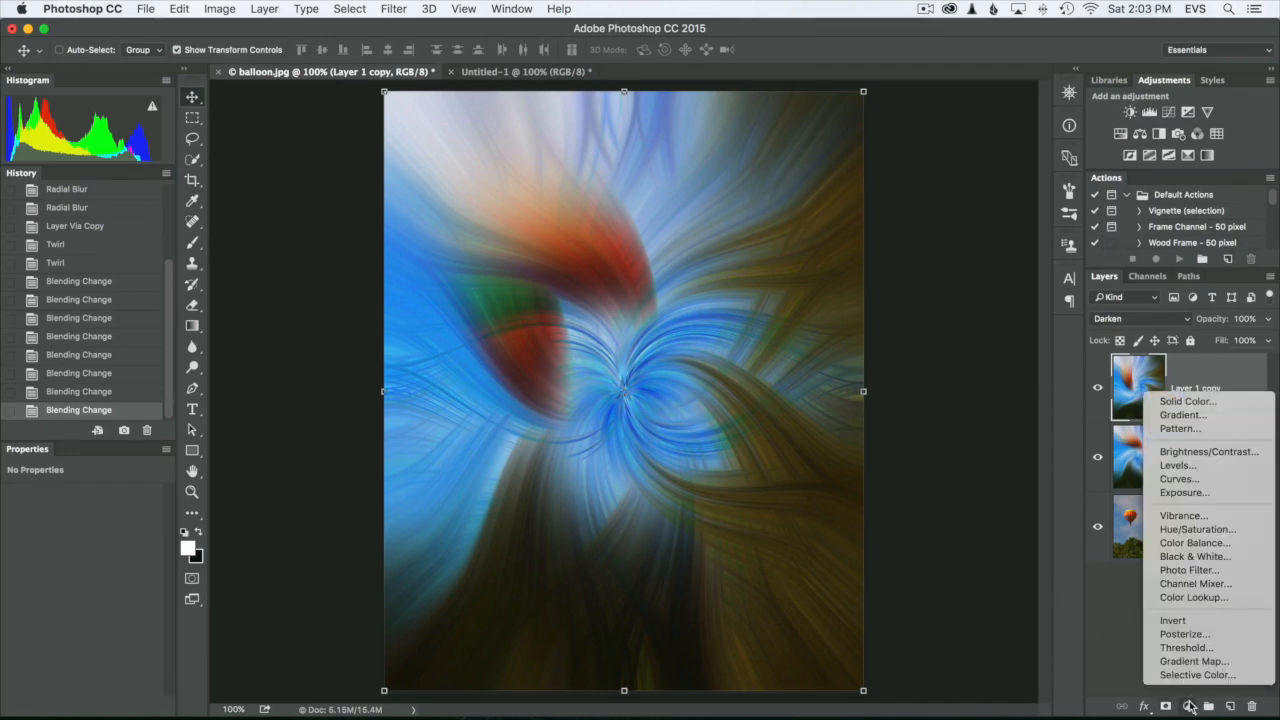
{"action": "left_click", "coordinate": [1176, 480]}
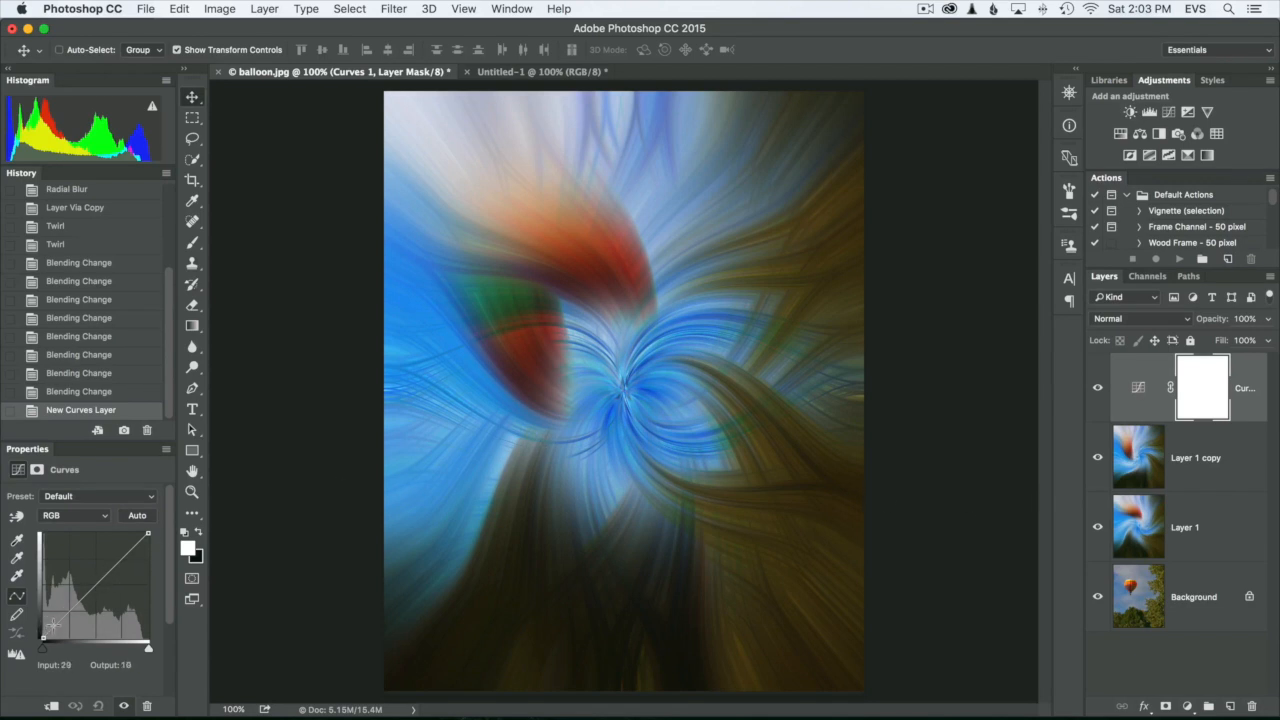
{"action": "left_click_drag", "start_coordinate": [53, 624], "coordinate": [57, 628]}
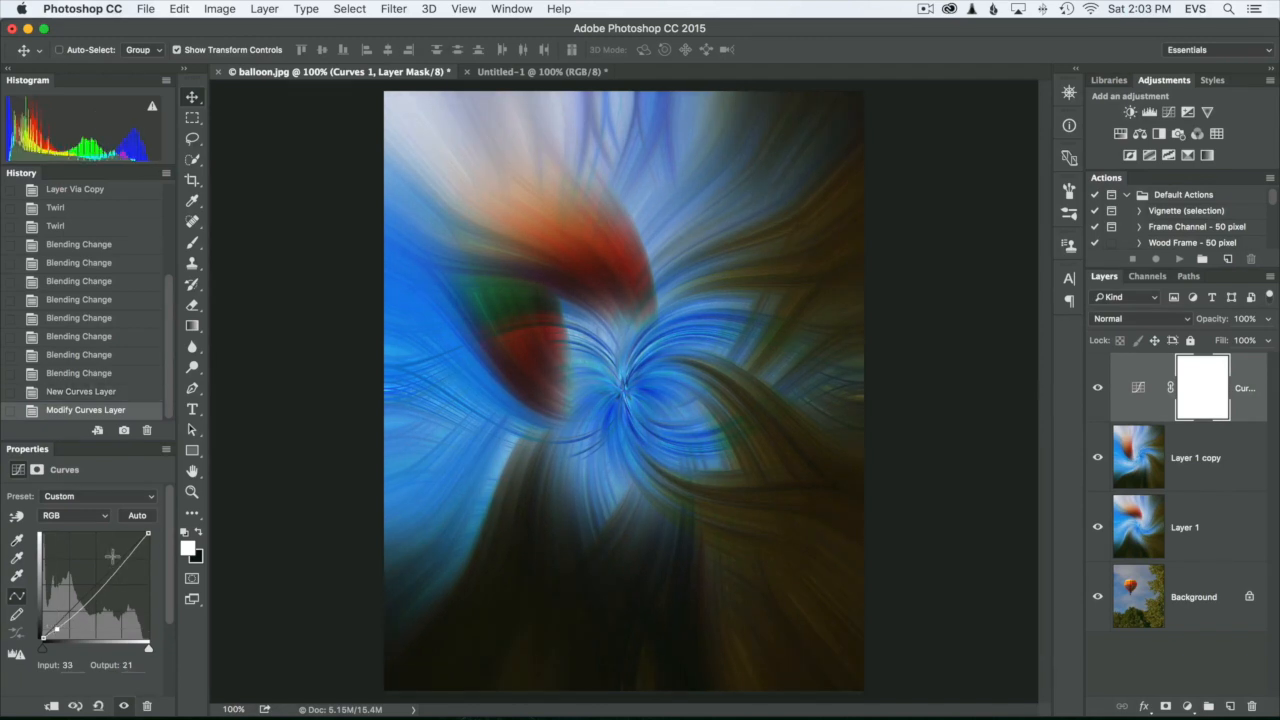
{"action": "left_click", "coordinate": [133, 543]}
{"action": "left_click_drag", "start_coordinate": [133, 543], "coordinate": [131, 542]}
{"action": "left_click_drag", "start_coordinate": [56, 628], "coordinate": [52, 626]}
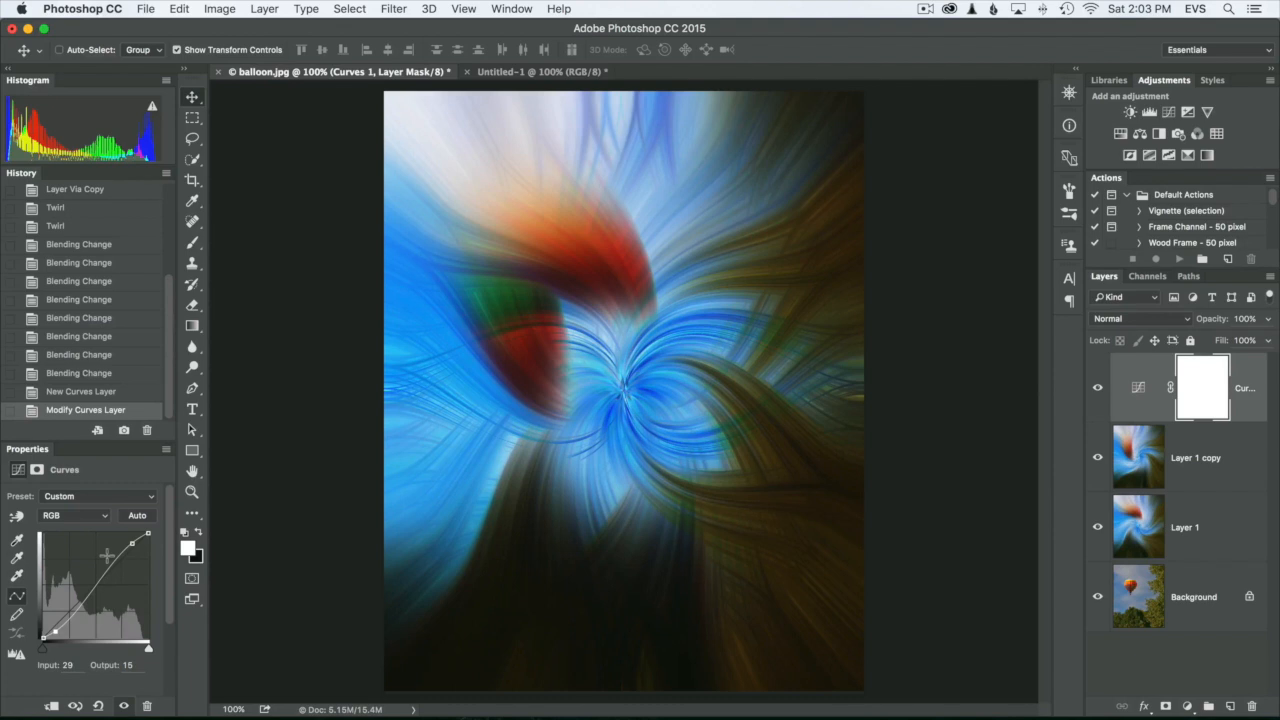
Change the blending mode of Layer 1 copy beneath the Curves layer to Lighten.
{"action": "left_click", "coordinate": [1224, 440]}
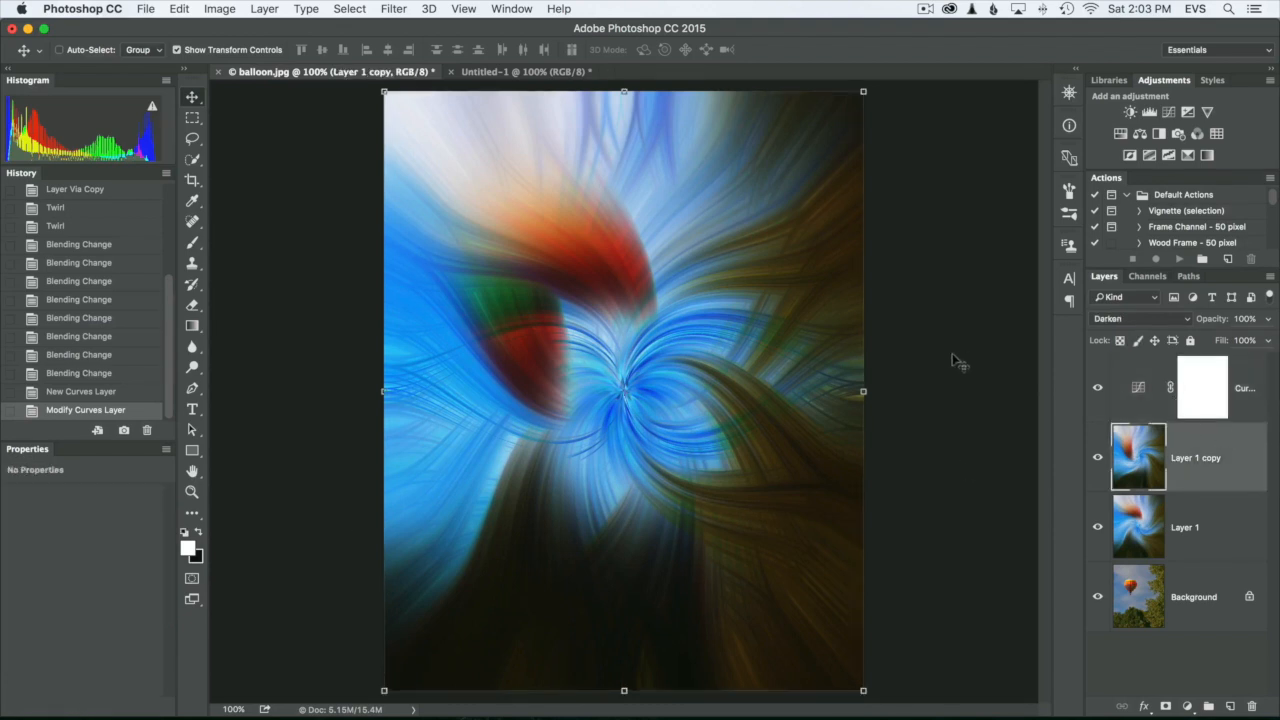
{"action": "left_click", "coordinate": [1104, 320]}
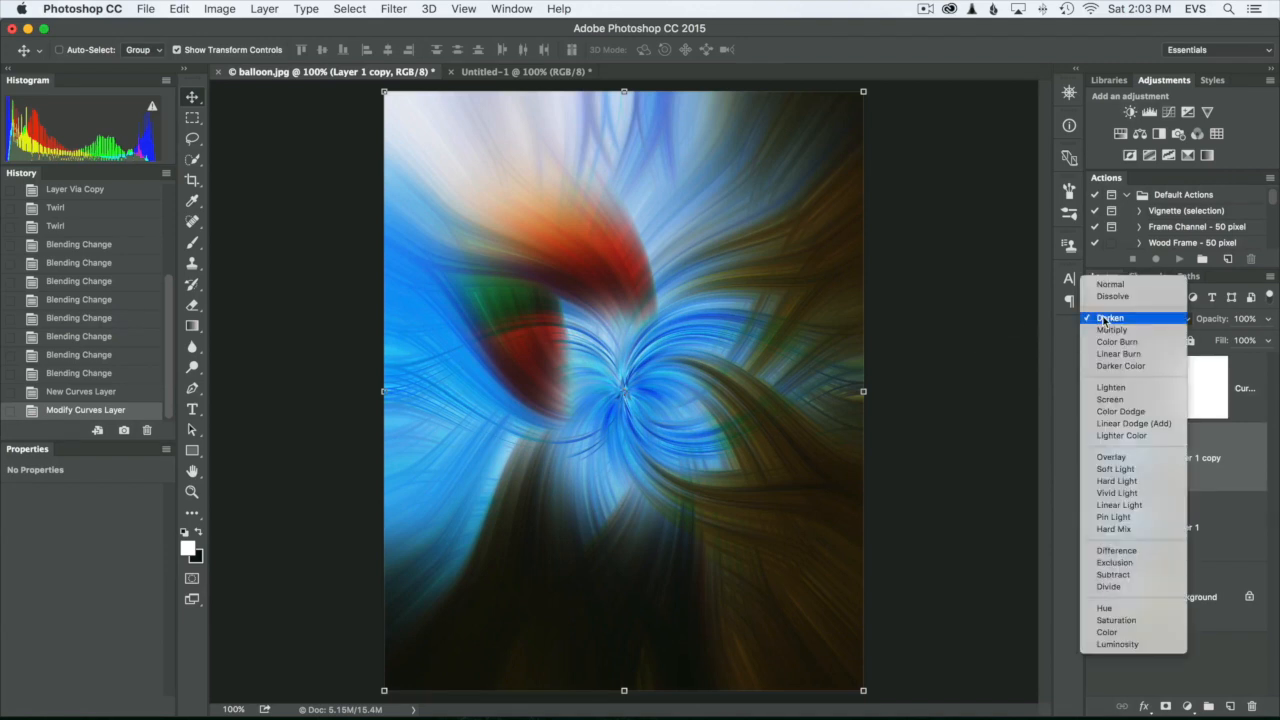
{"action": "left_click", "coordinate": [1120, 388]}
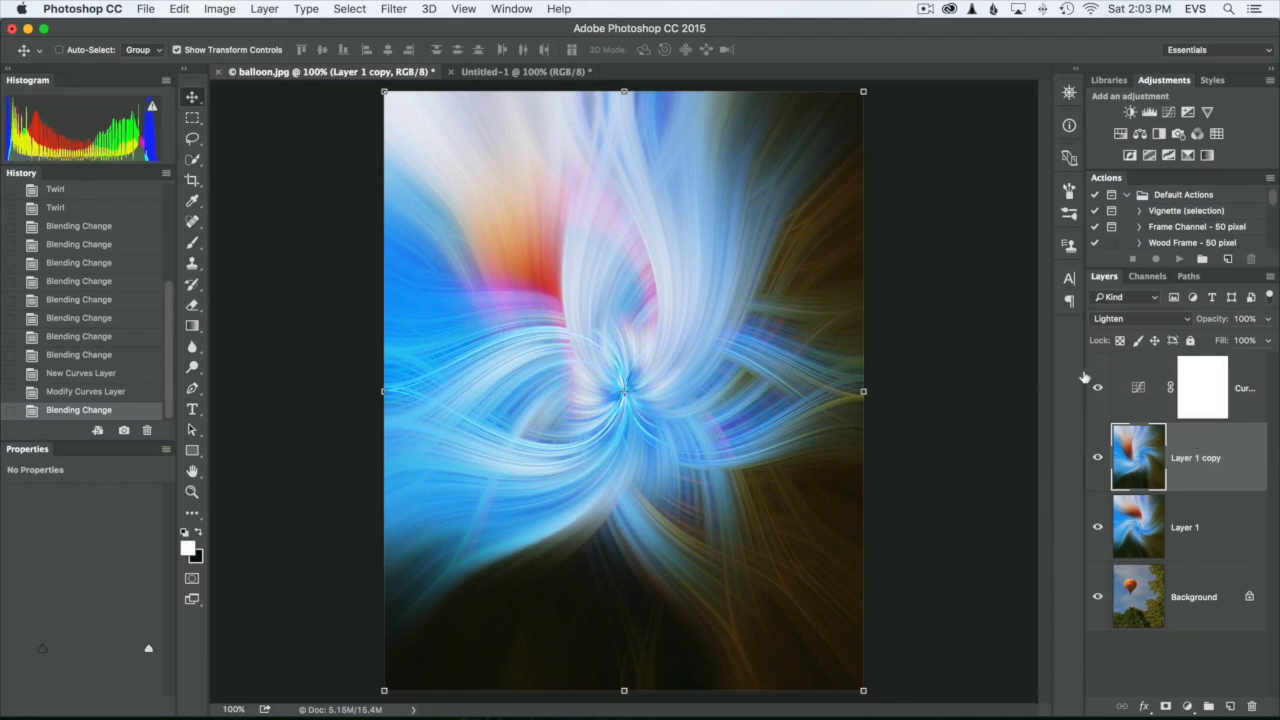
Stamp all visible layers into a new merged layer above the Curves adjustment layer.
{"action": "left_click", "coordinate": [1154, 380]}
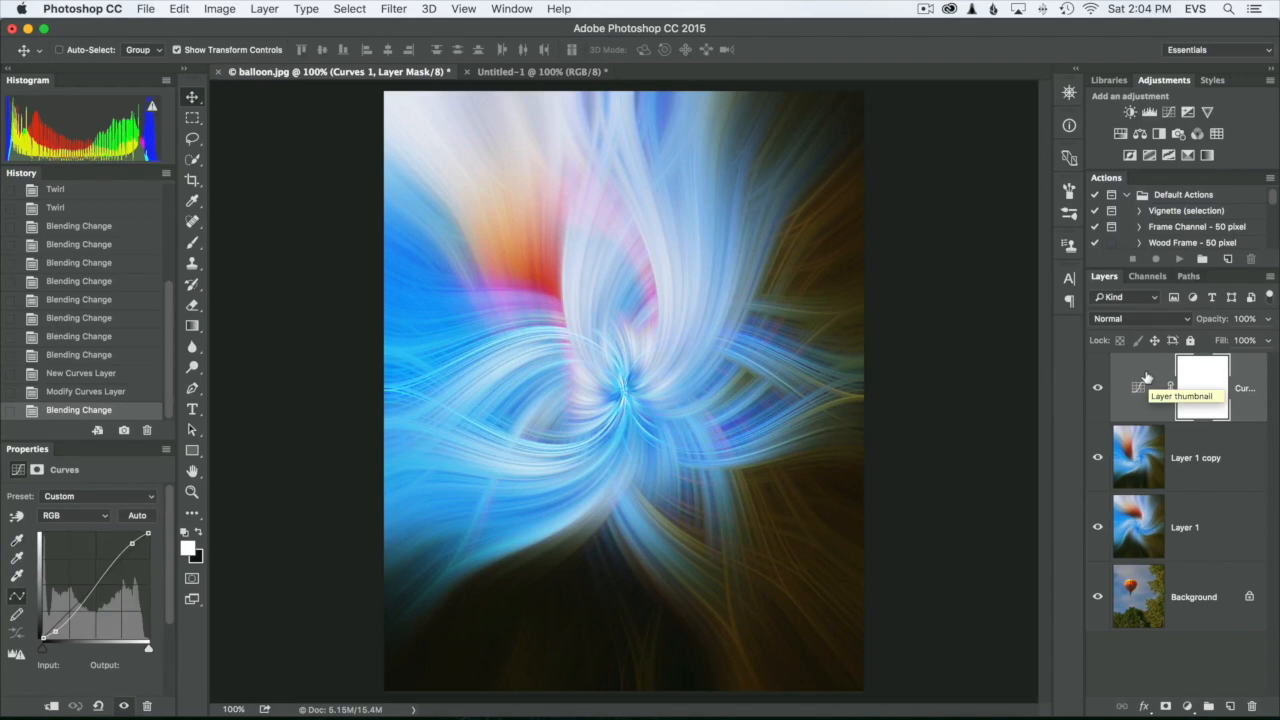
{"action": "key", "text": "super"}
{"action": "key", "text": "super+alt+shift+e"}
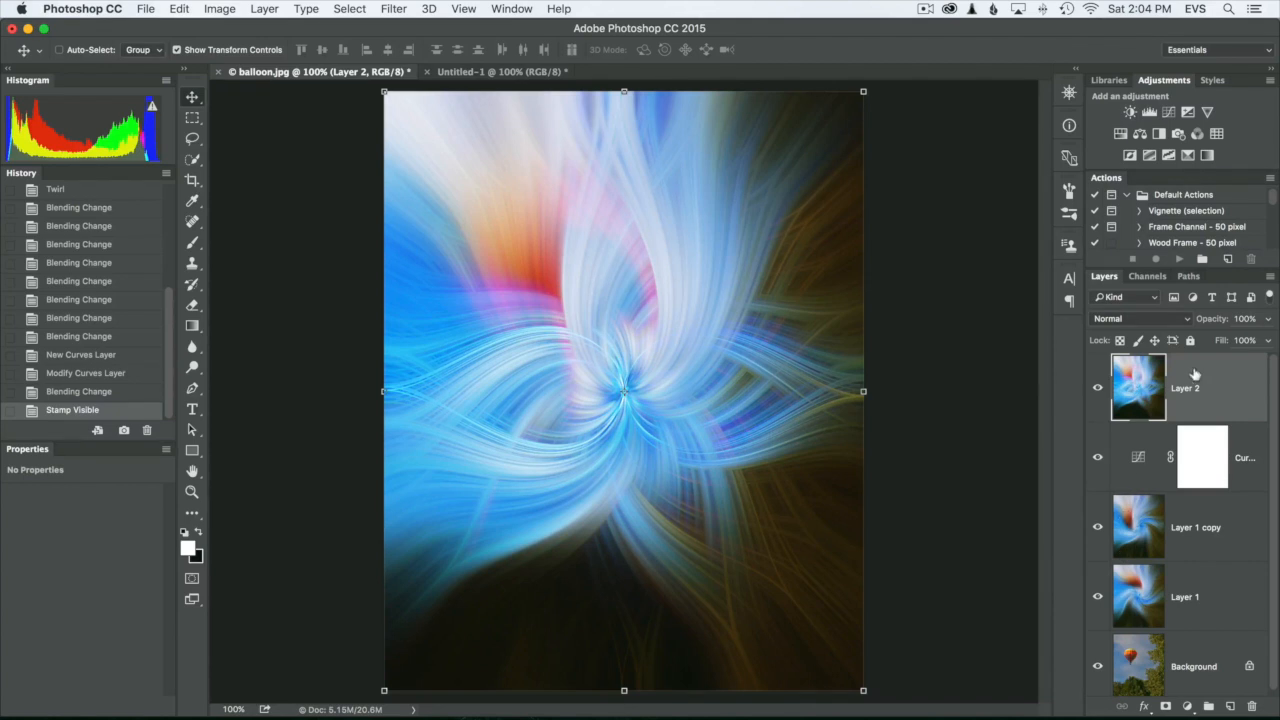
Sharpen the merged Layer 2 with Unsharp Mask at amount 130%, radius 80 pixels and threshold 25, comparing the preview on and off.
{"action": "left_click", "coordinate": [393, 10]}
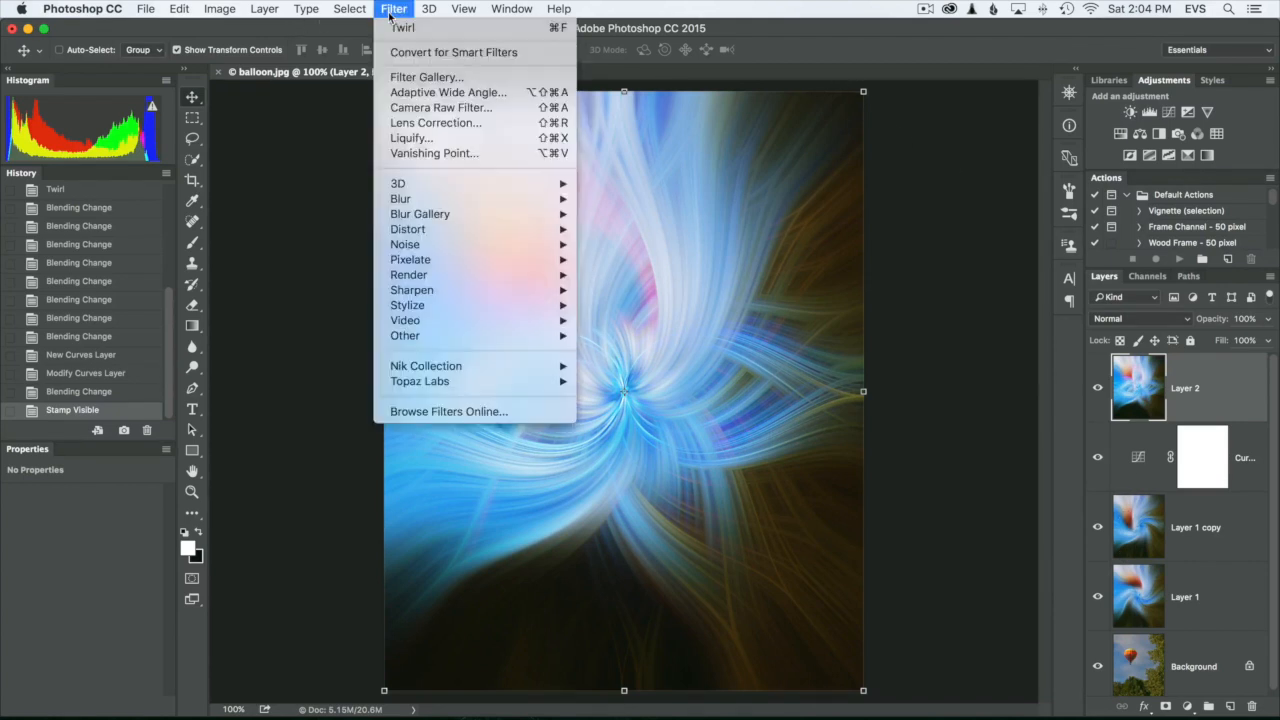
{"action": "mouse_move", "coordinate": [432, 291]}
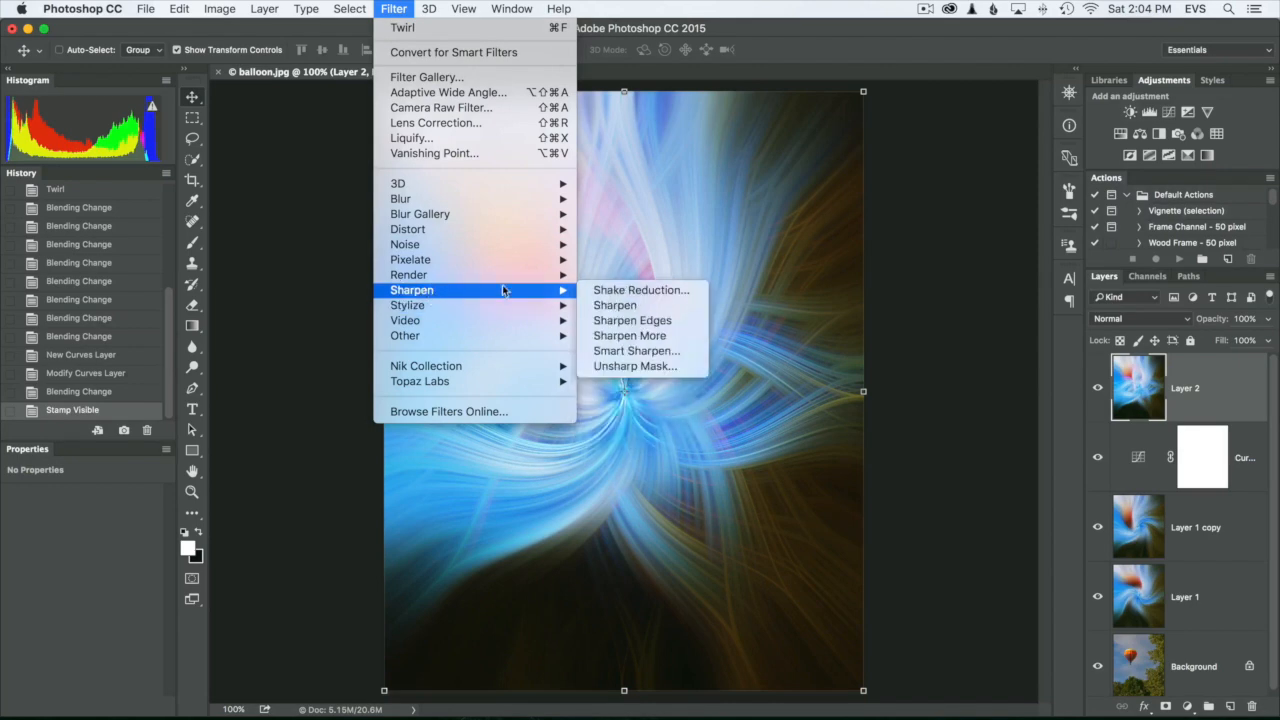
{"action": "left_click", "coordinate": [634, 366]}
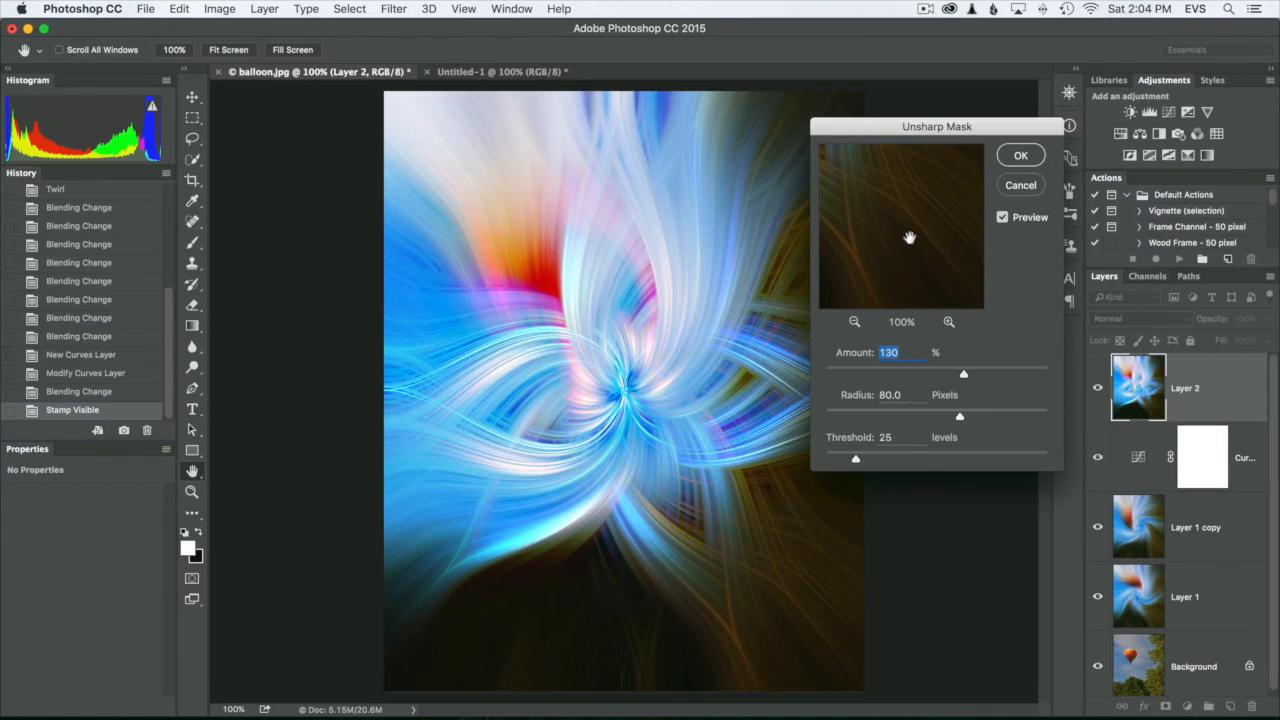
{"action": "left_click", "coordinate": [1003, 217]}
{"action": "left_click", "coordinate": [1003, 217]}
{"action": "left_click", "coordinate": [1003, 217]}
{"action": "left_click", "coordinate": [1018, 157]}
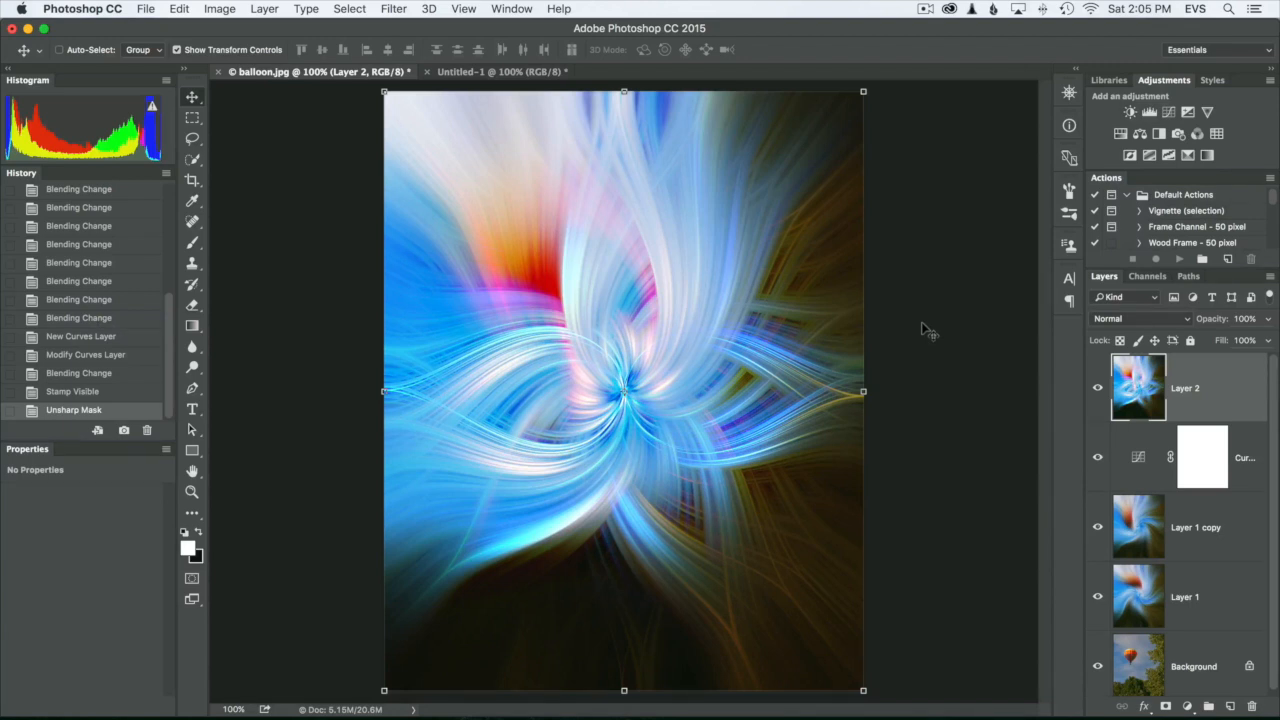
Compare the balloon photo before and after by alternating the history between the first Layer Via Copy and Unsharp Mask states, ending on Unsharp Mask.
{"action": "scroll", "coordinate": [145, 320], "scroll_direction": "up", "scroll_amount": 10}
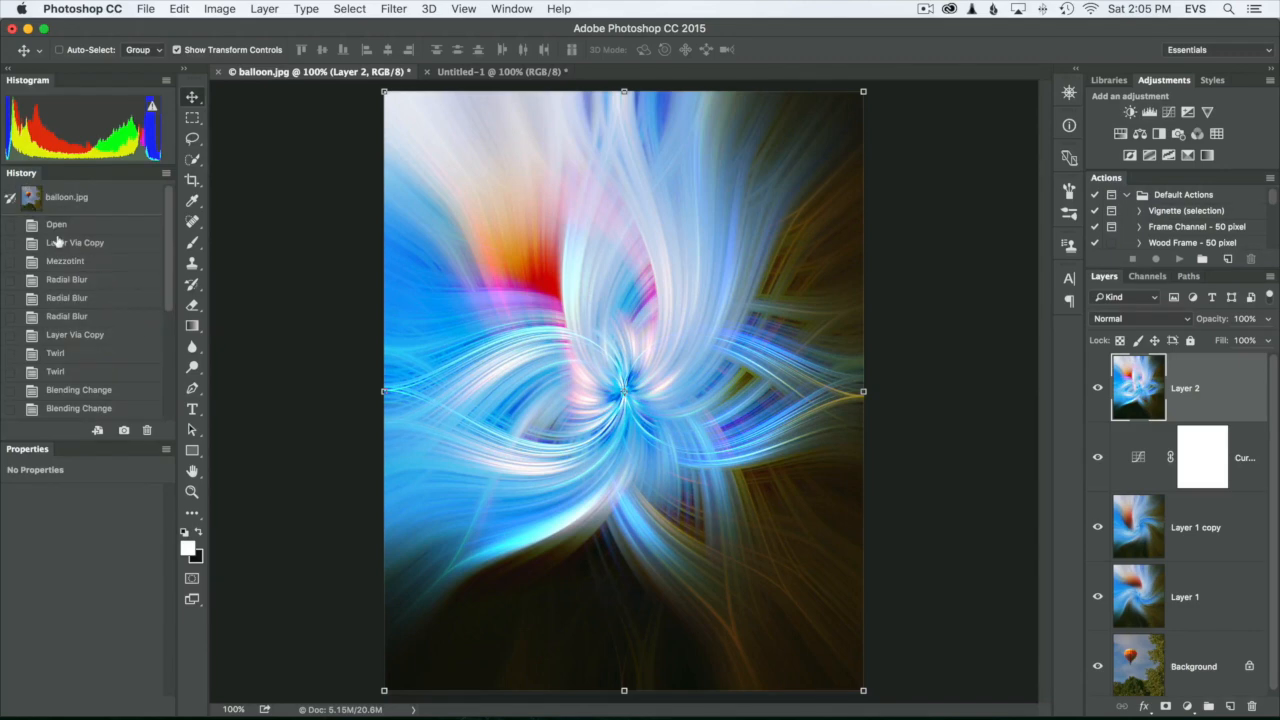
{"action": "left_click", "coordinate": [75, 243]}
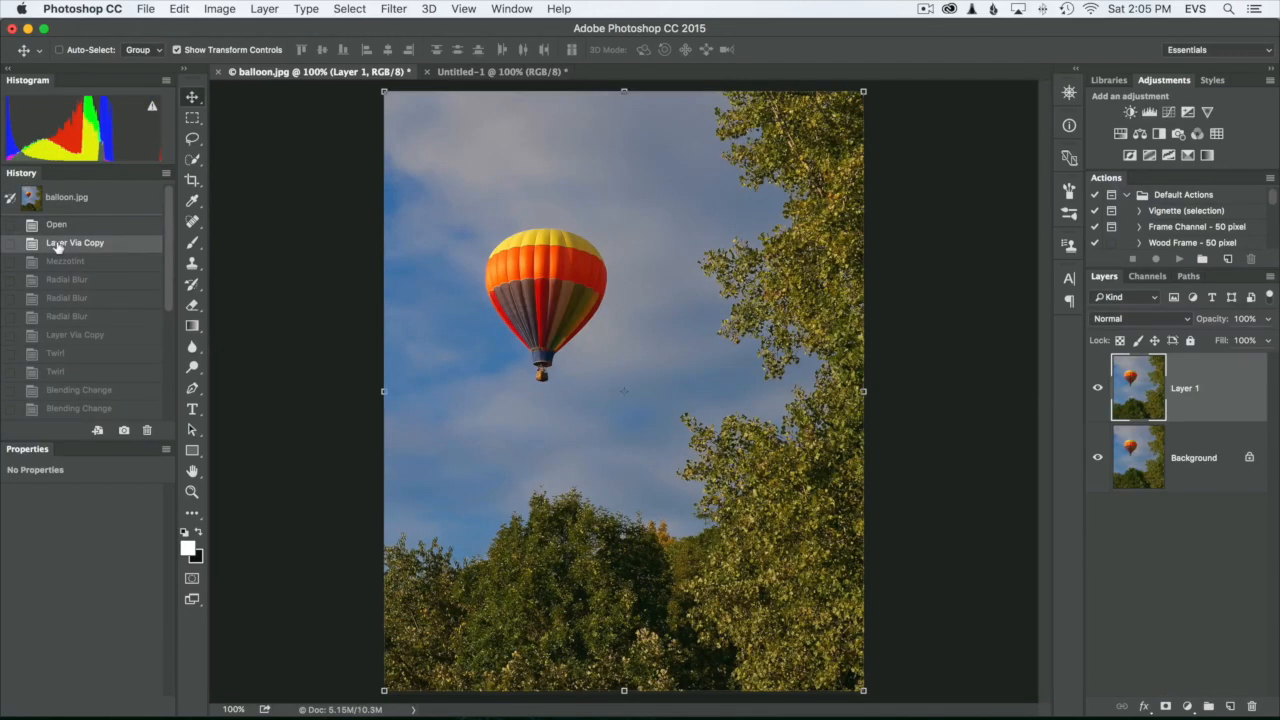
{"action": "scroll", "coordinate": [60, 310], "scroll_direction": "down", "scroll_amount": 10}
{"action": "left_click", "coordinate": [58, 404]}
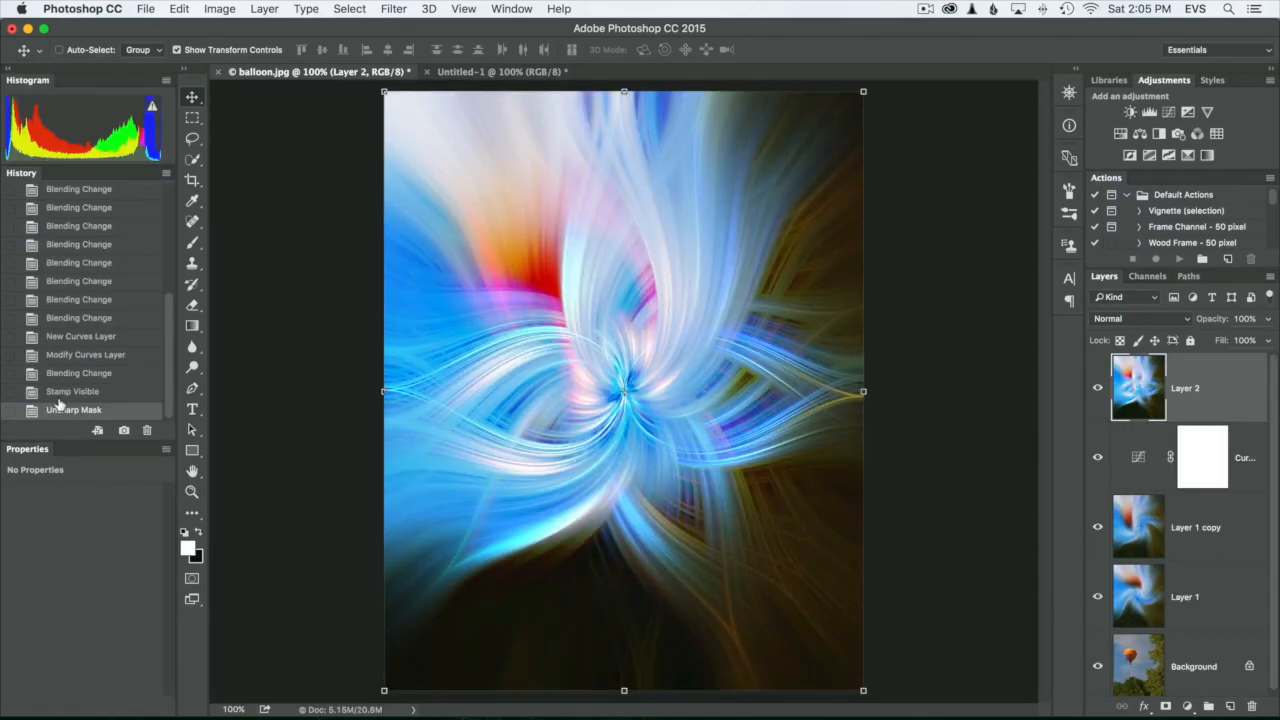
{"action": "scroll", "coordinate": [31, 333], "scroll_direction": "up", "scroll_amount": 10}
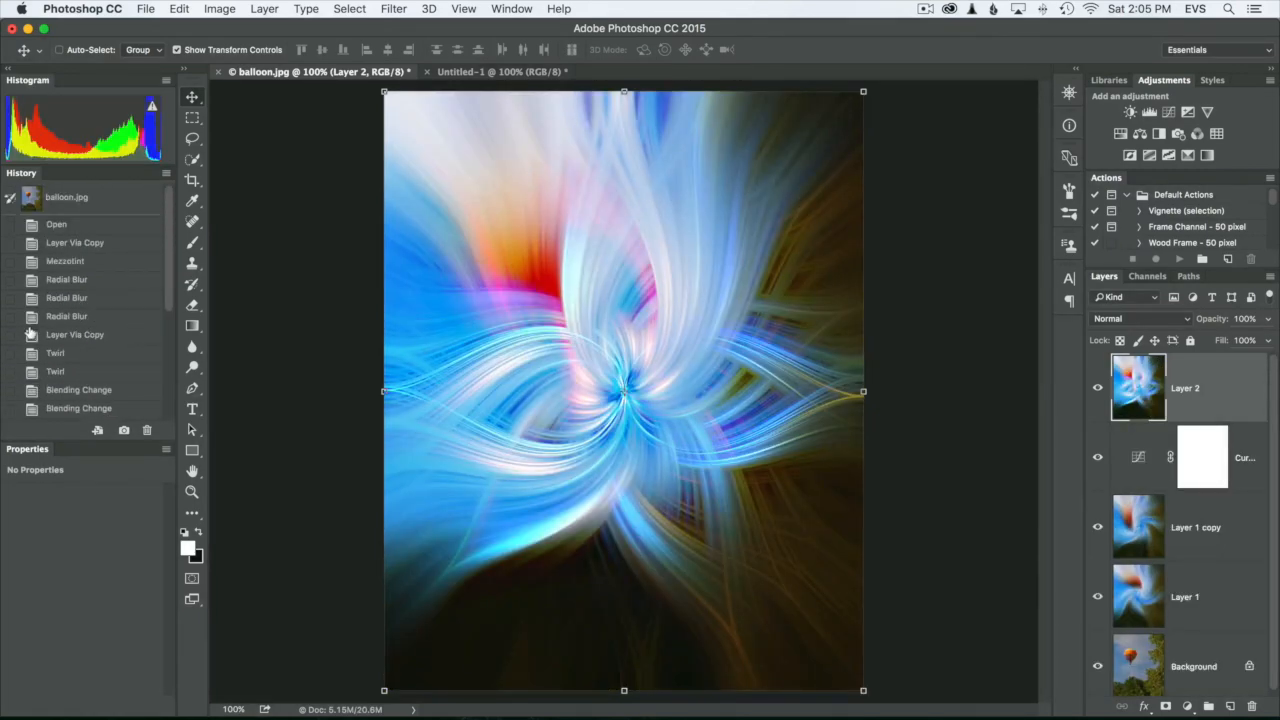
{"action": "left_click", "coordinate": [63, 242]}
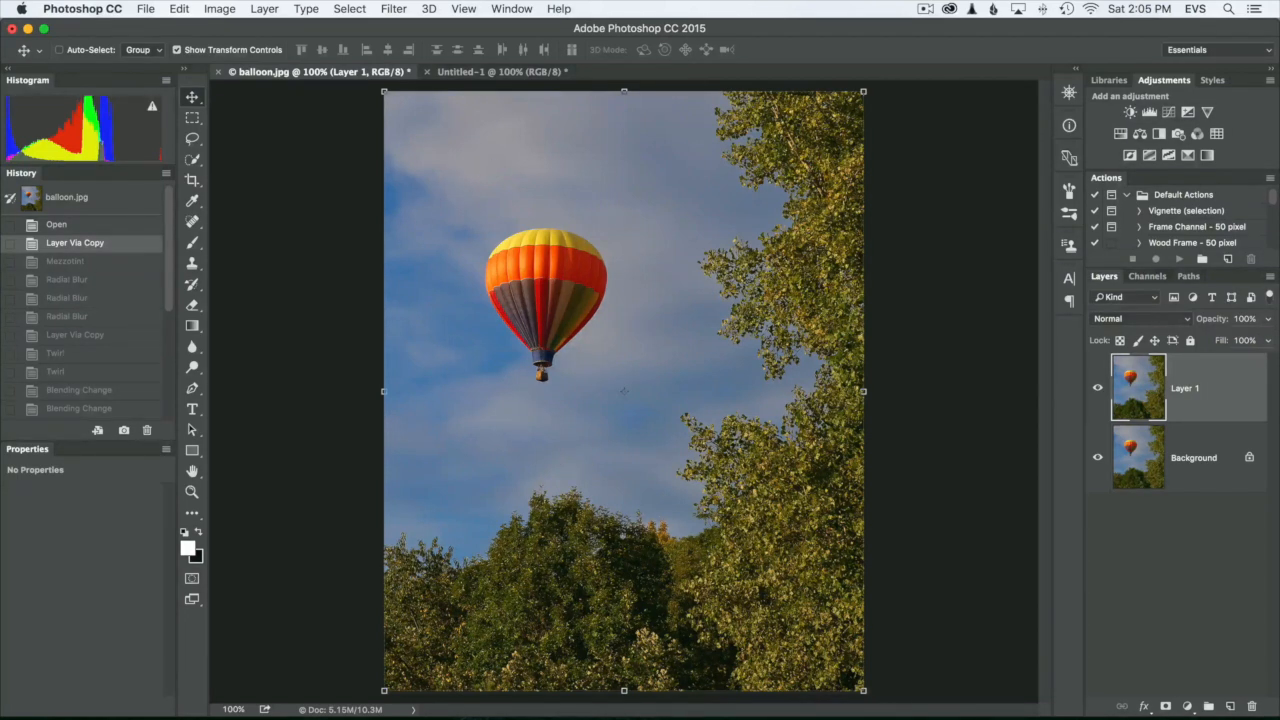
{"action": "scroll", "coordinate": [82, 325], "scroll_direction": "down", "scroll_amount": 5}
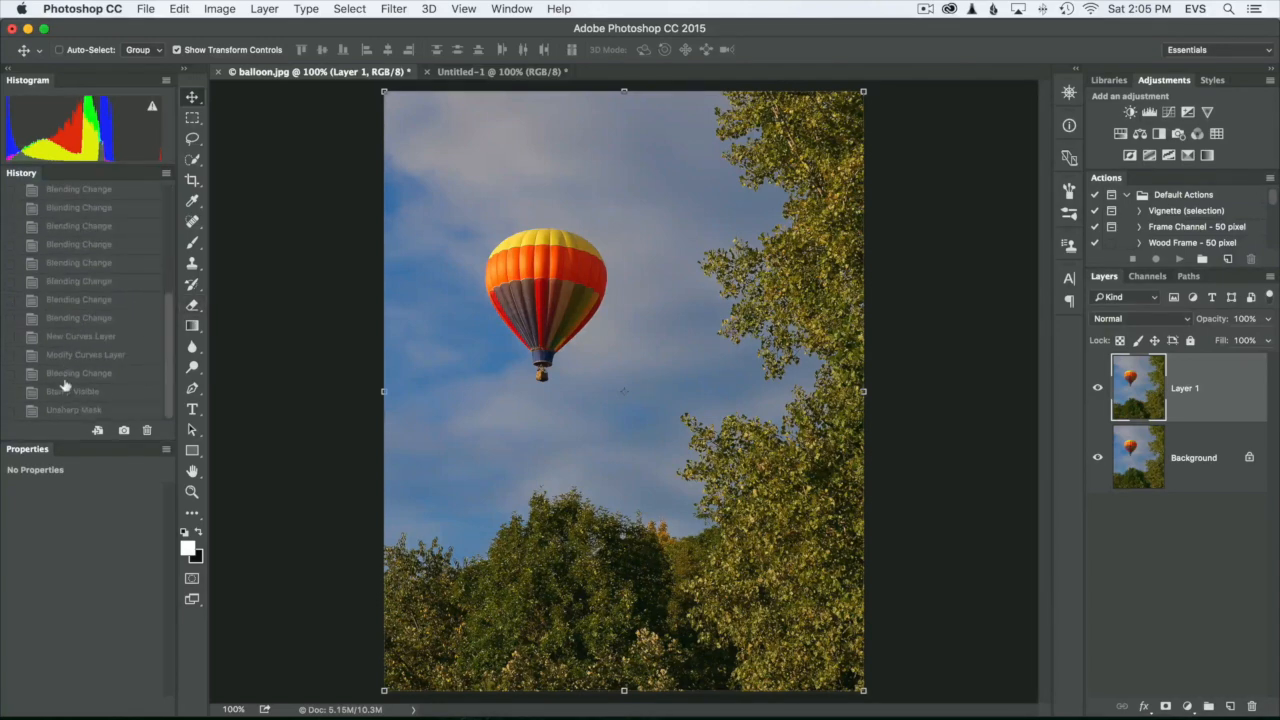
{"action": "left_click", "coordinate": [64, 409]}
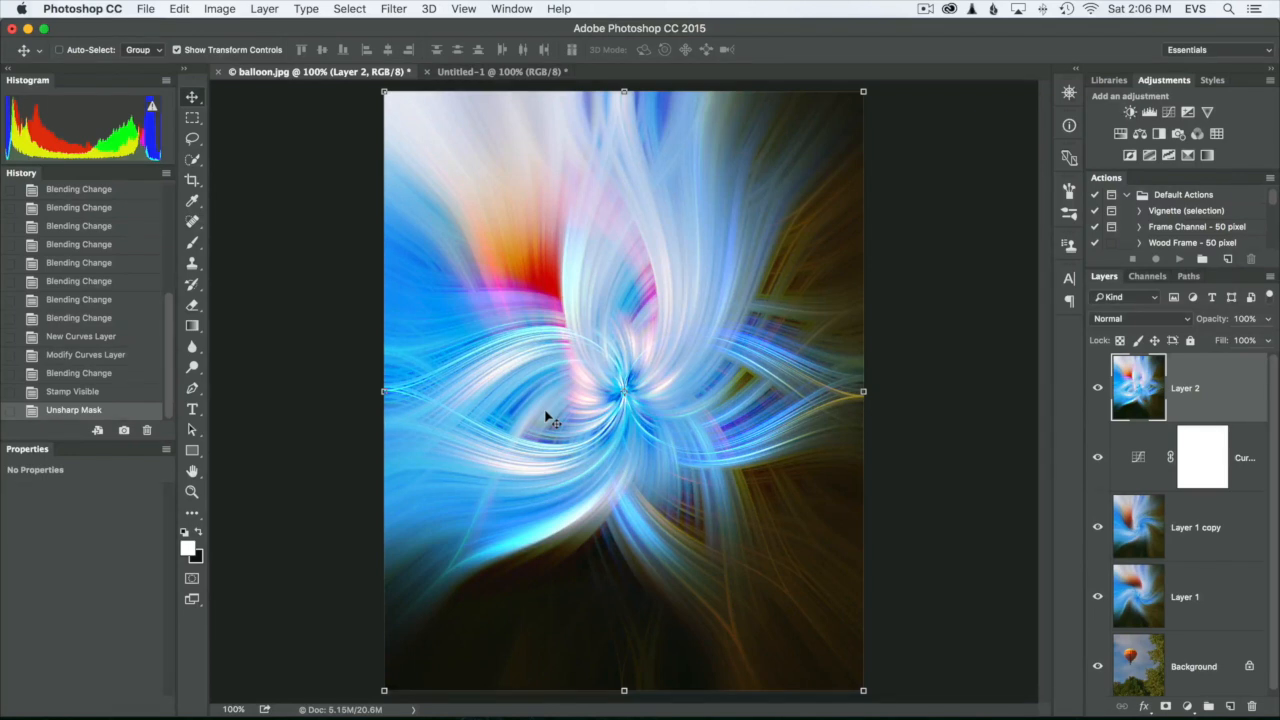
{"action": "scroll", "coordinate": [155, 319], "scroll_direction": "up", "scroll_amount": 10}
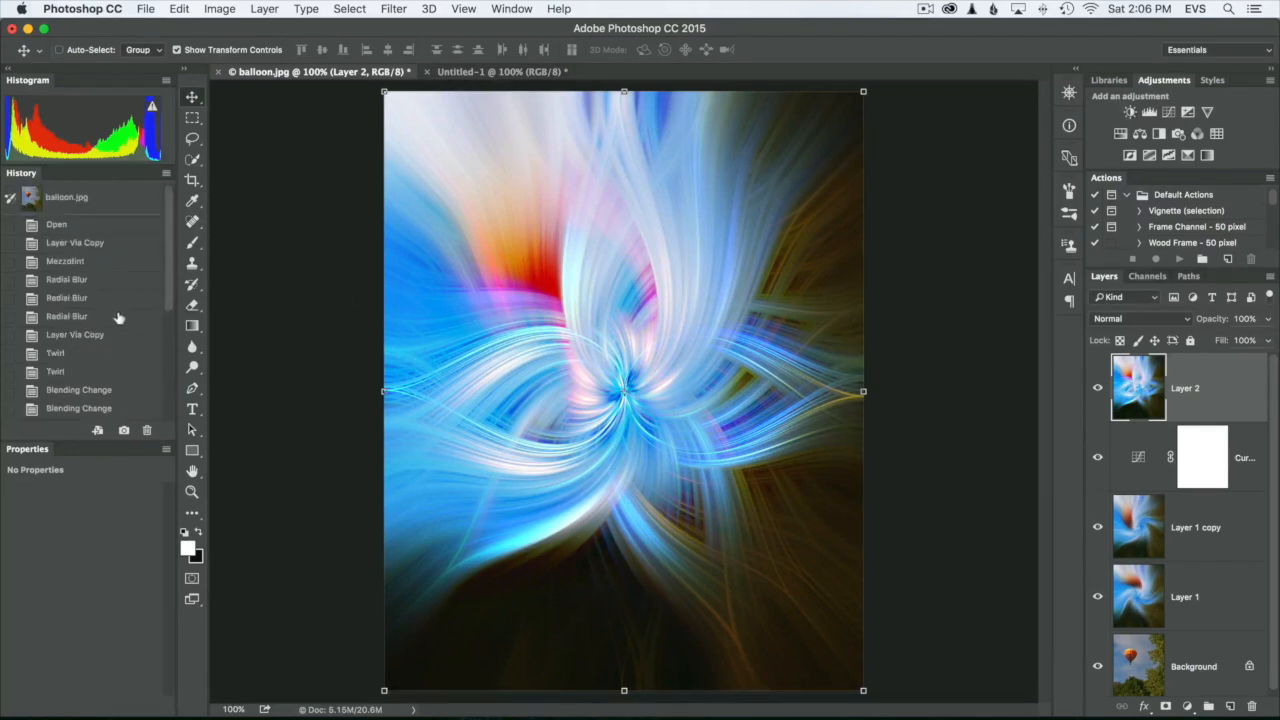
{"action": "left_click", "coordinate": [79, 244]}
{"action": "scroll", "coordinate": [74, 312], "scroll_direction": "down", "scroll_amount": 10}
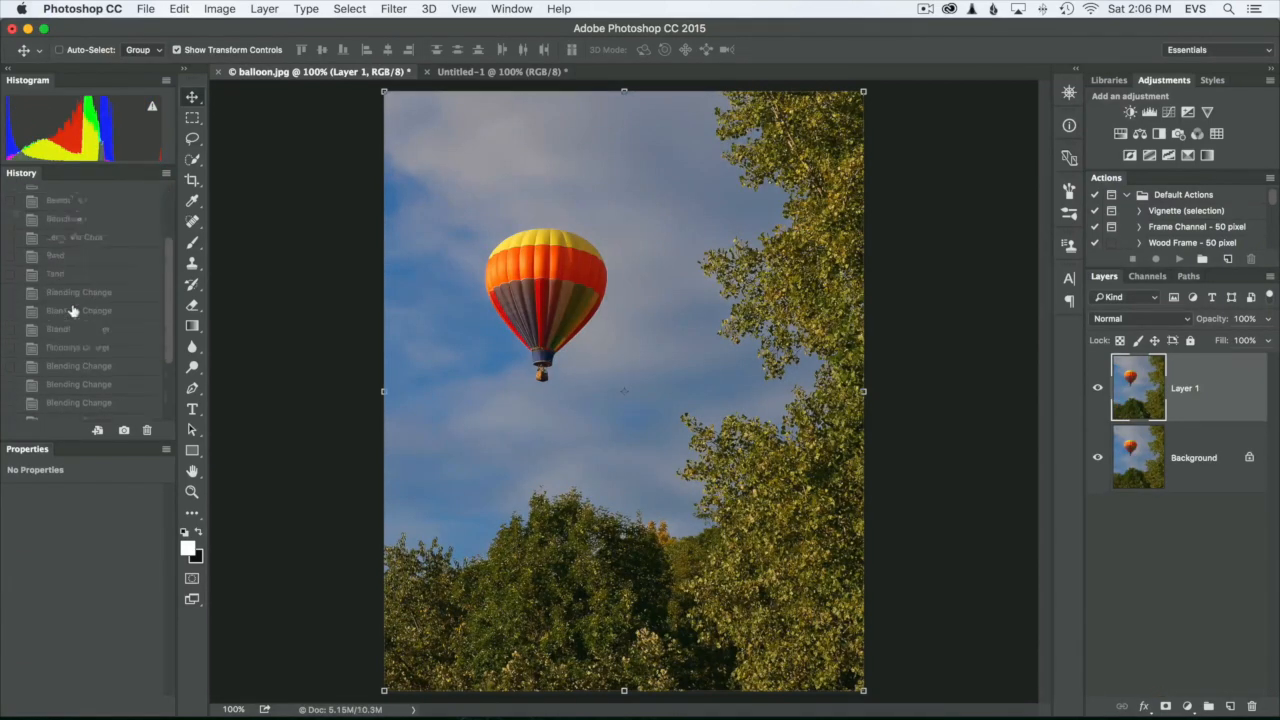
{"action": "left_click", "coordinate": [76, 407]}
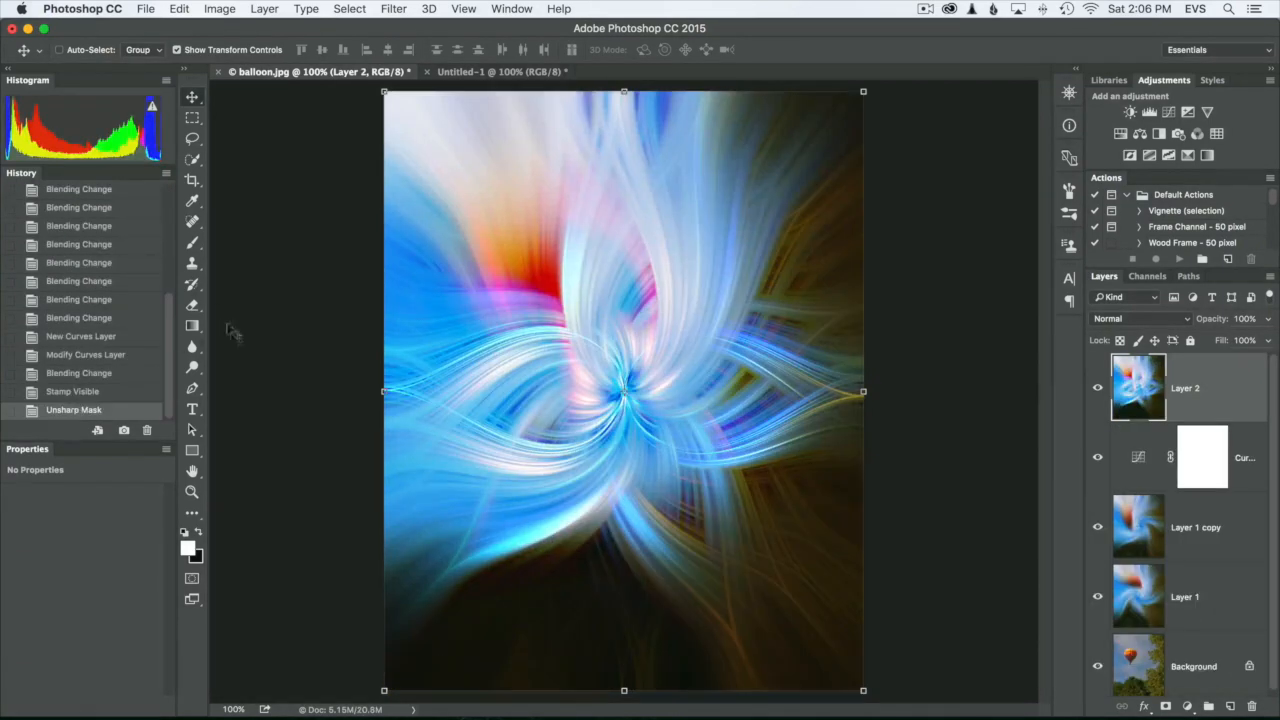